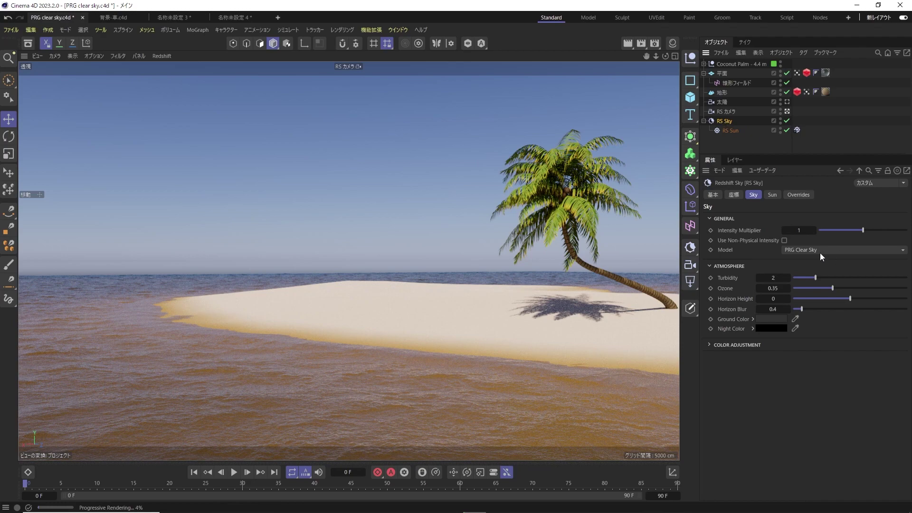
- Try the Hosek-Wilkie and Preetham et al sky models on the RS Sky and return to PRG Clear Sky
left_click(819, 250)
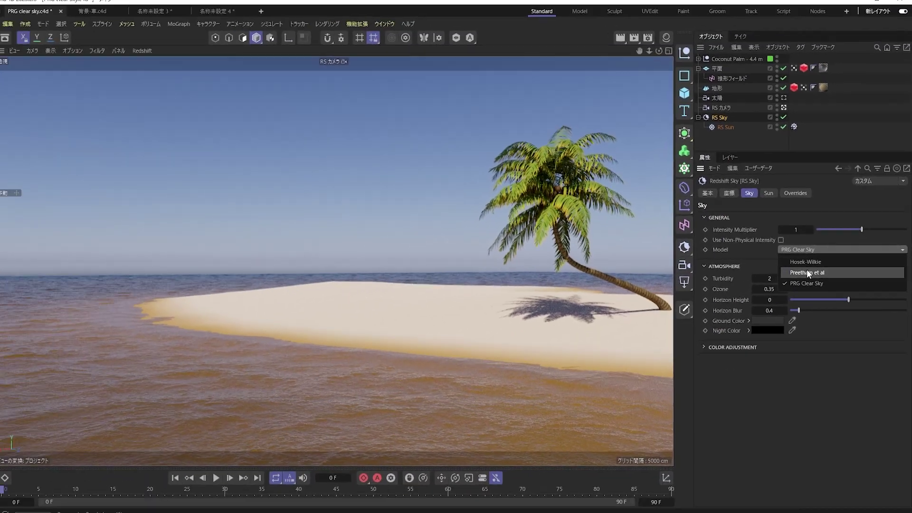
left_click(813, 261)
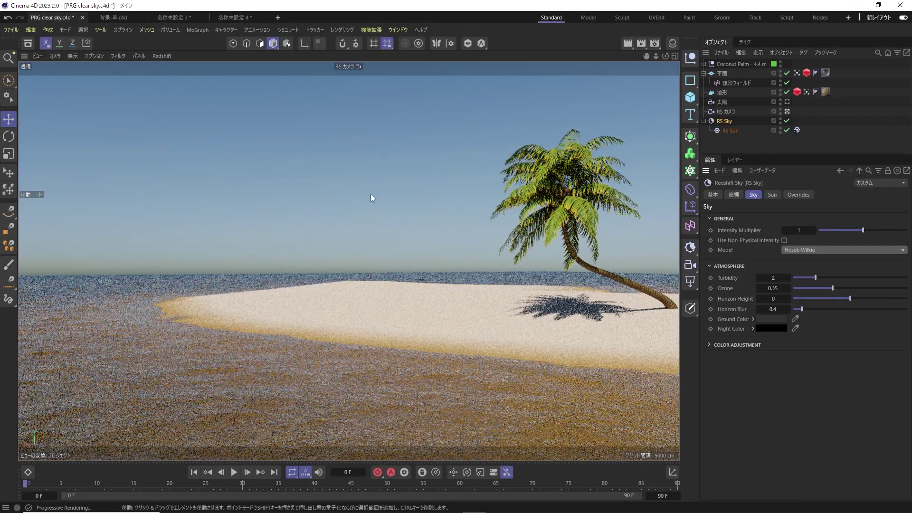
left_click(822, 252)
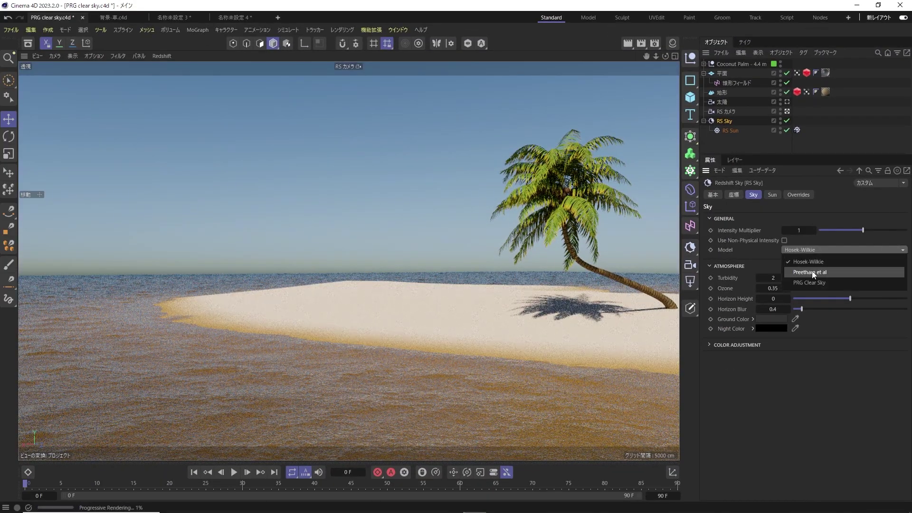
left_click(812, 271)
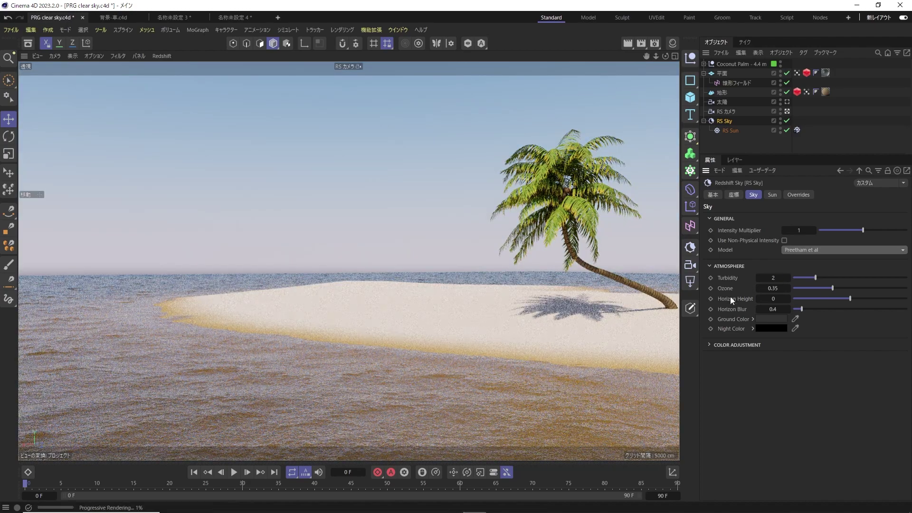
left_click(824, 249)
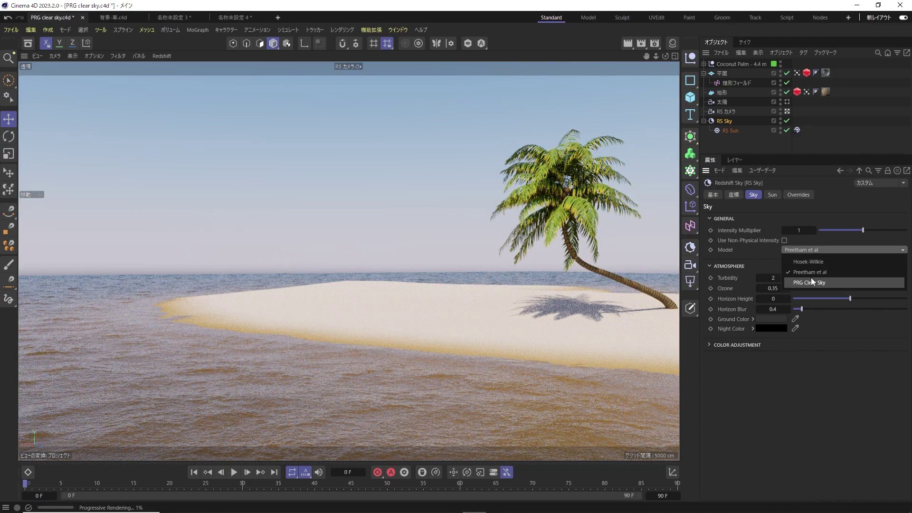
left_click(810, 278)
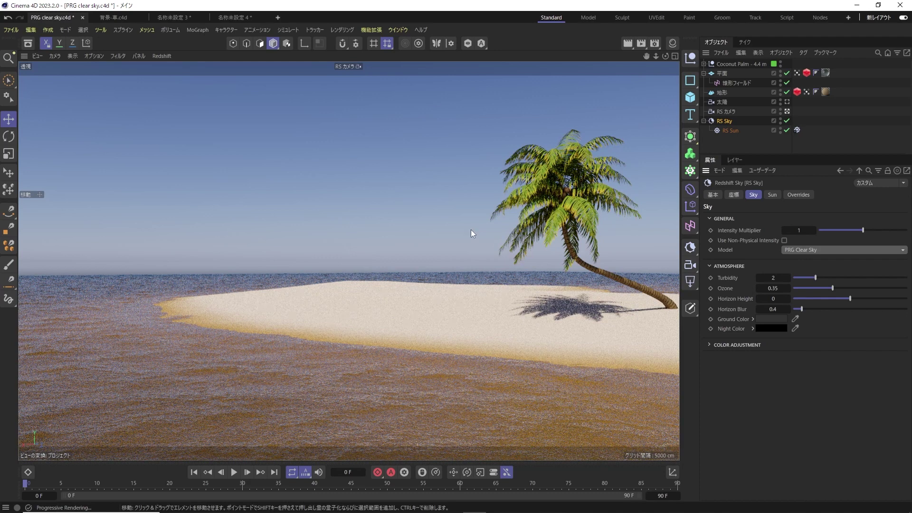
- Set the time in the RS Sun's sun expression tag to sunset, at 20:14:56 on 16 August 2023
left_click(797, 130)
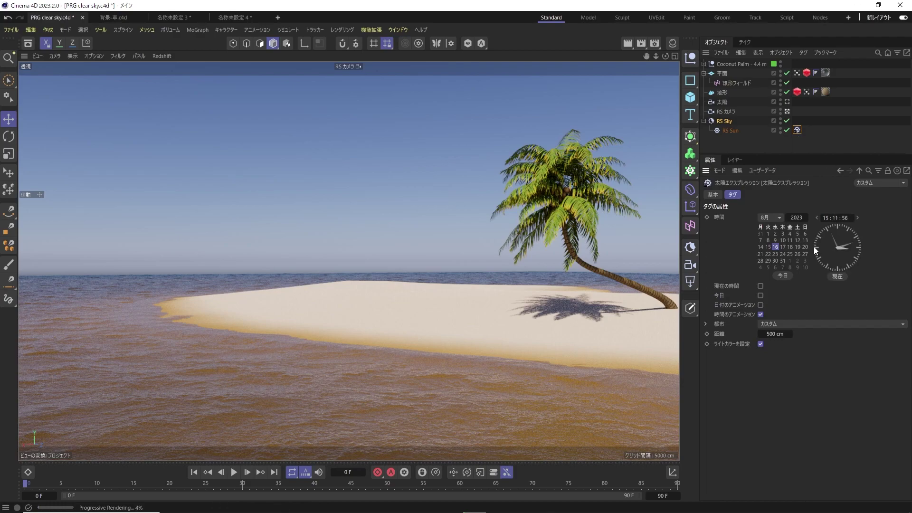
scroll(814, 246, "up", 3)
scroll(813, 246, "up", 2)
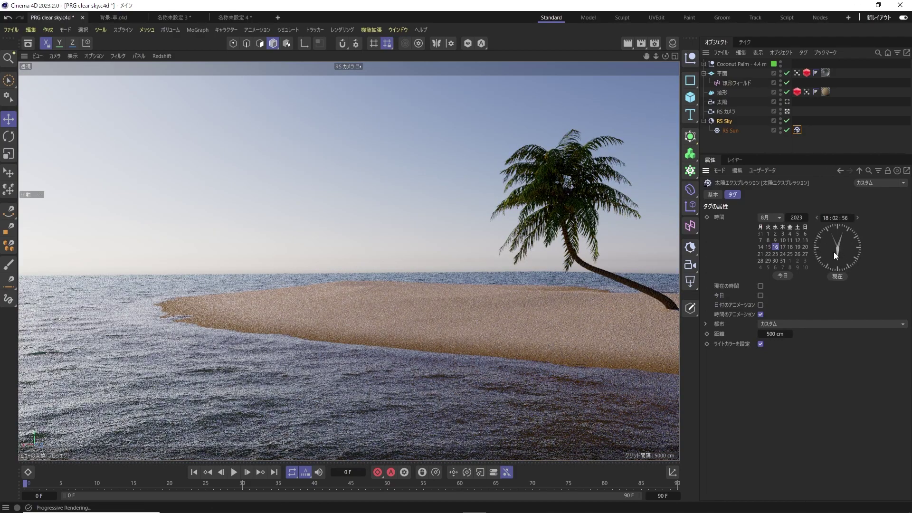
scroll(813, 247, "up", 3)
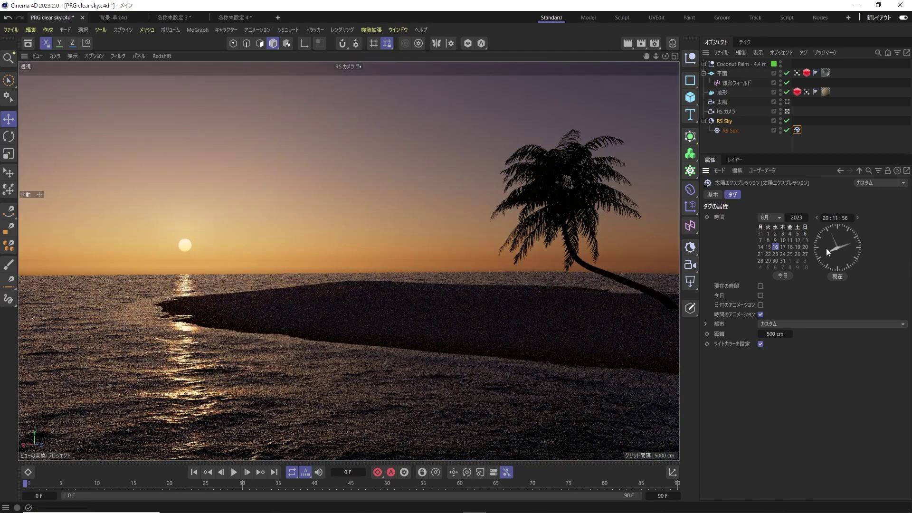
scroll(825, 248, "up", 1)
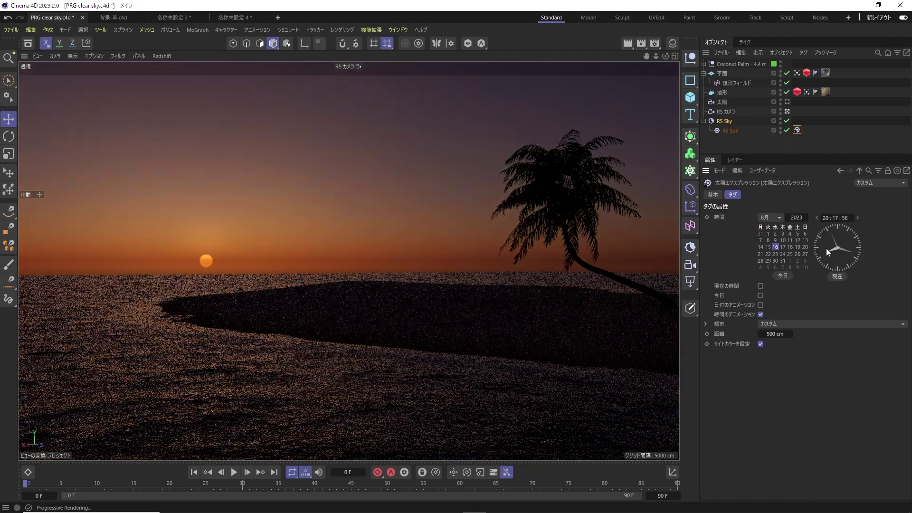
scroll(826, 248, "up", 1)
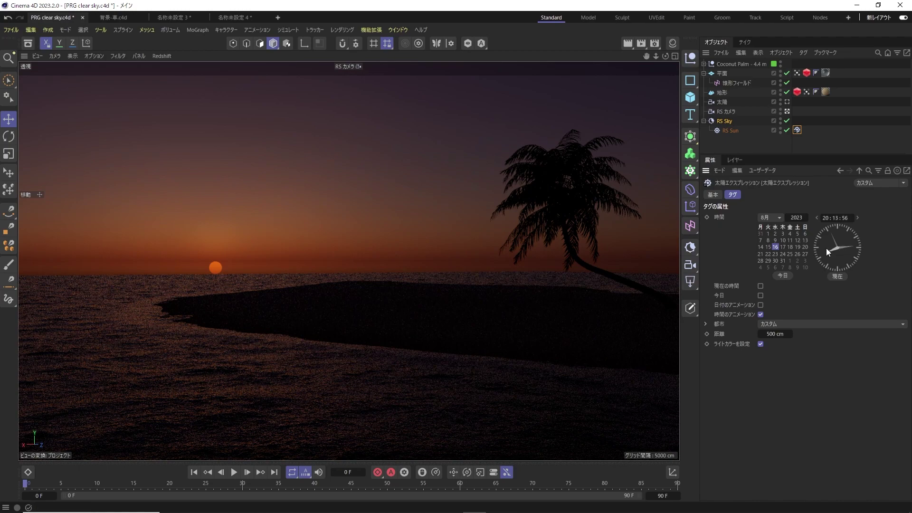
scroll(825, 248, "down", 2)
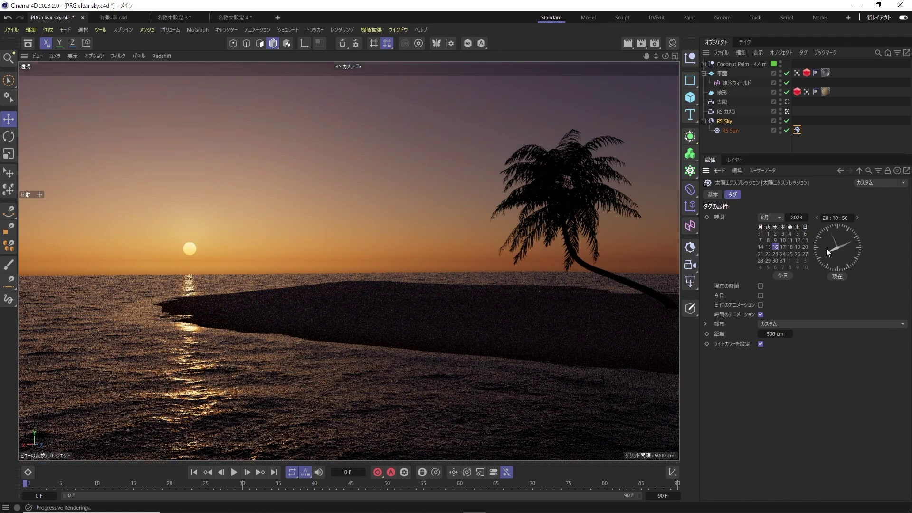
scroll(825, 248, "up", 1)
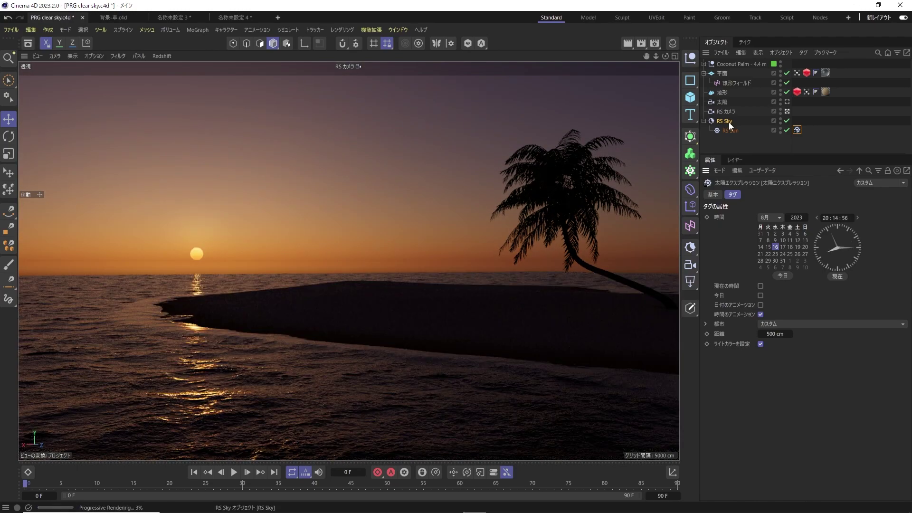
- Compare the Preetham et al and Hosek-Wilkie models on the RS Sky at sunset, ending back on PRG Clear Sky
left_click(724, 121)
left_click(804, 249)
left_click(806, 272)
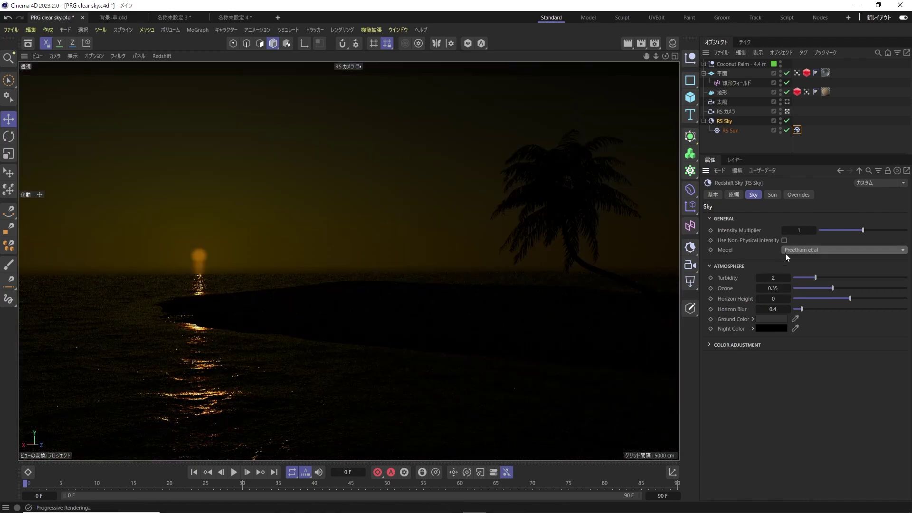
left_click(803, 250)
left_click(801, 263)
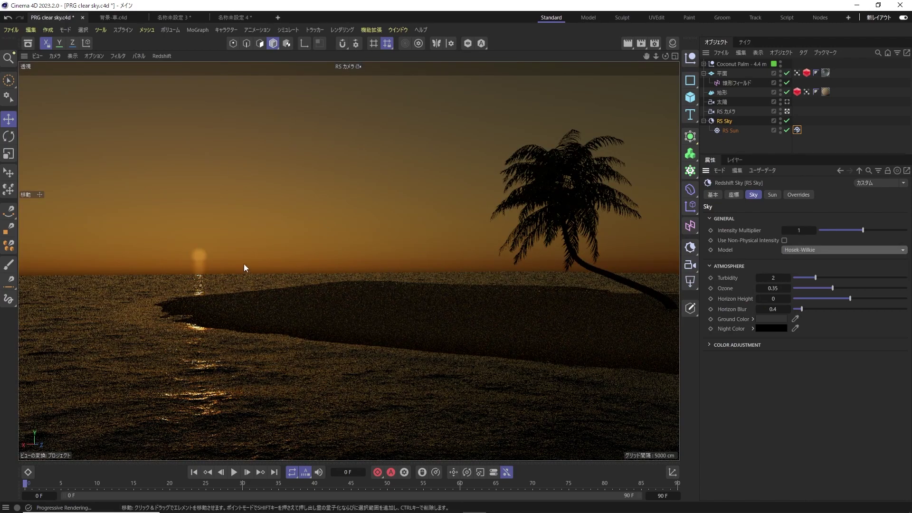
left_click(828, 249)
left_click(816, 274)
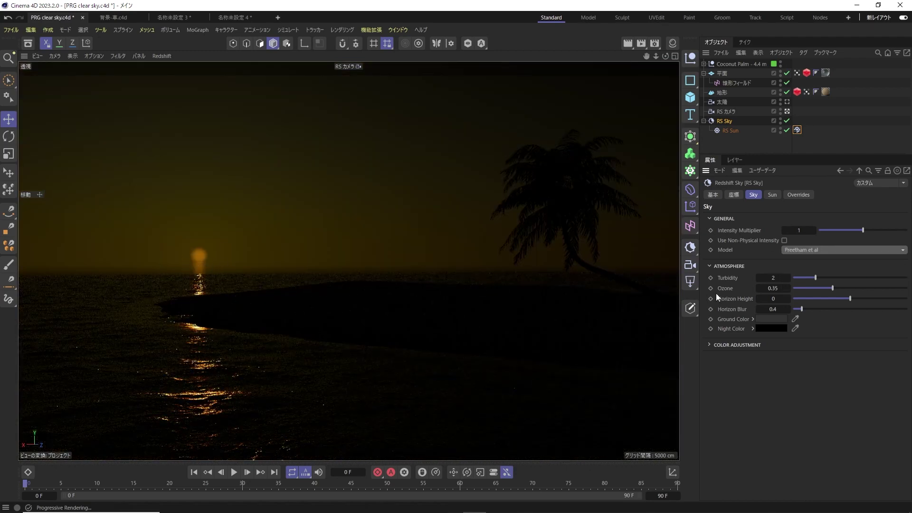
left_click(808, 248)
left_click(802, 281)
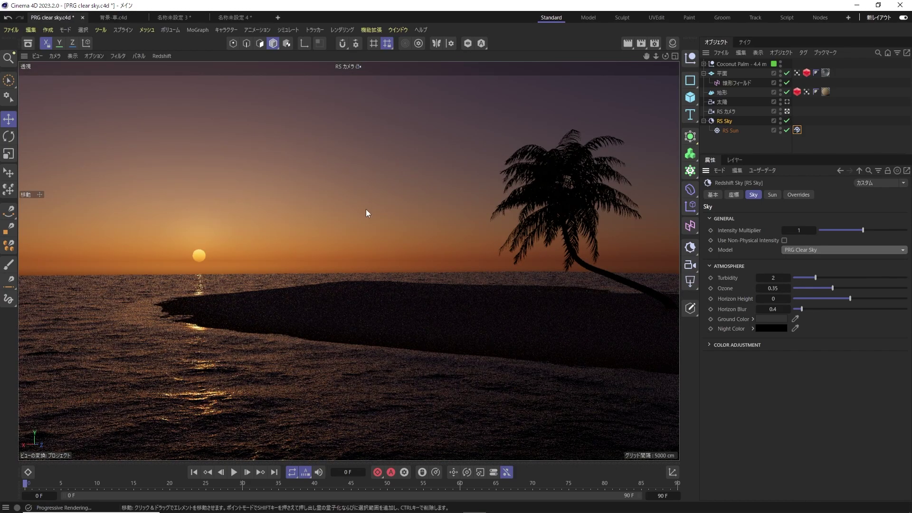
- Set the RS Sky's Sun Disk Scale to 5 and Sun Disk Intensity to 1, trying a Sun Glow Intensity of 10.9 before restoring it to 1
left_click(772, 195)
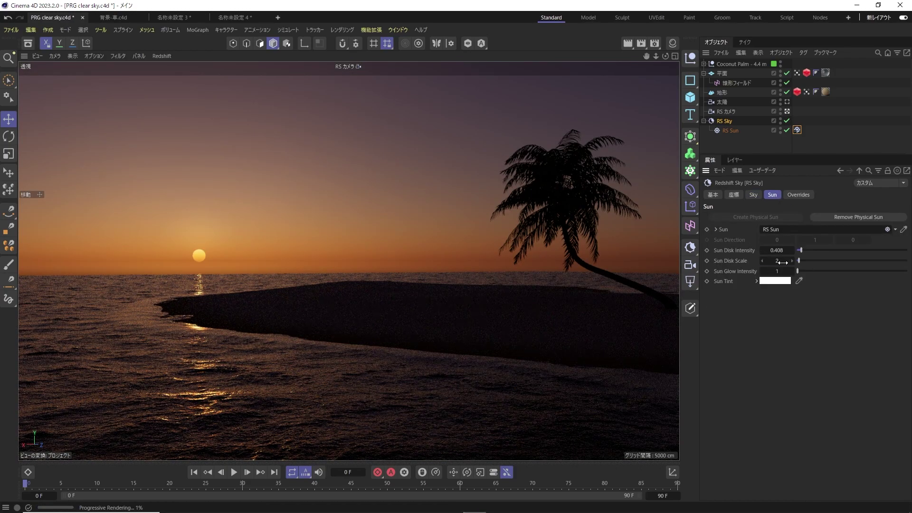
left_click_drag(779, 261, 766, 262)
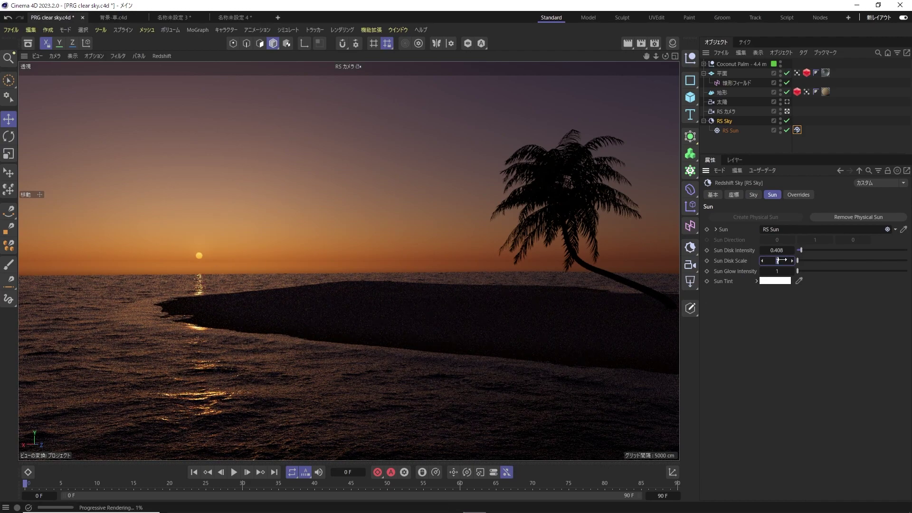
type("5")
key("Return")
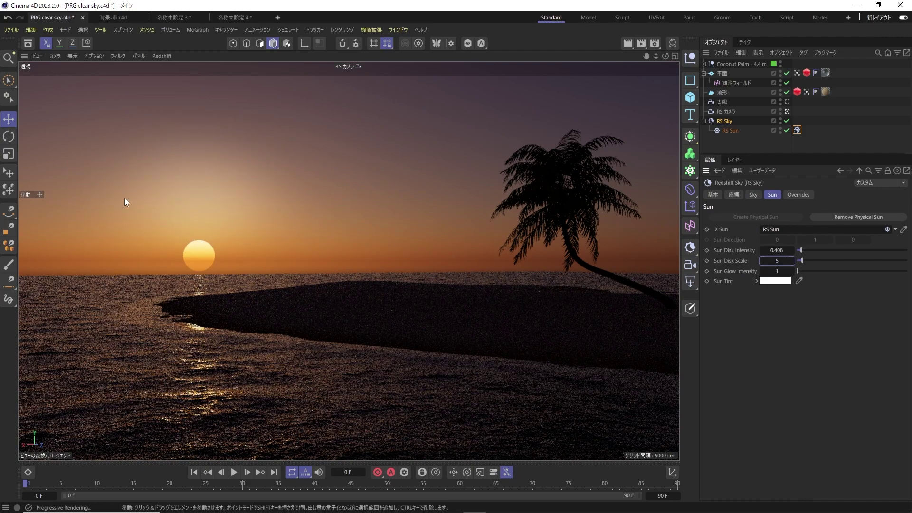
left_click_drag(798, 271, 807, 271)
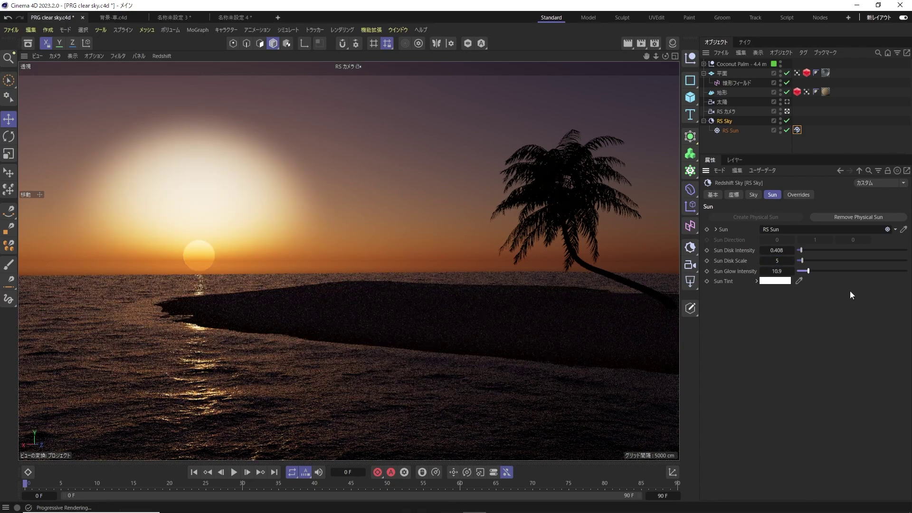
double_click(790, 273)
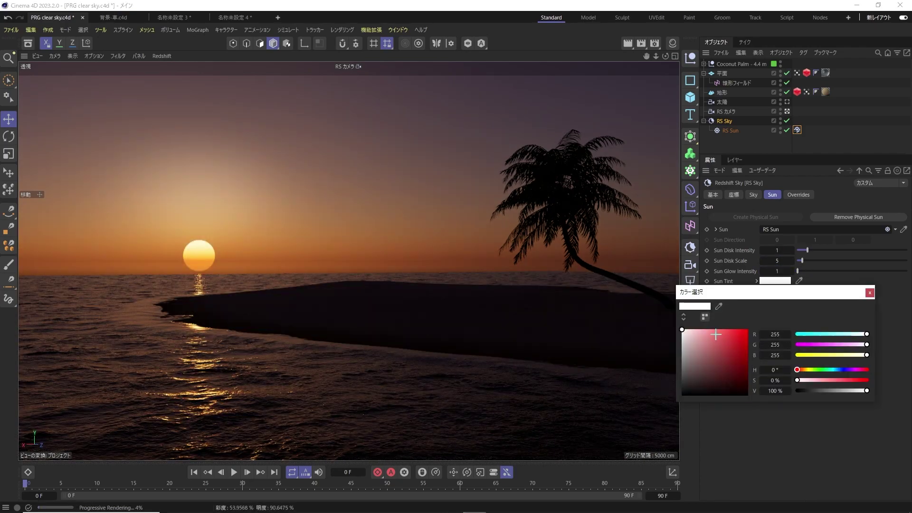
- Try red, cyan and pink Sun Tint colors on the RS Sky and return the tint to white
left_click(715, 334)
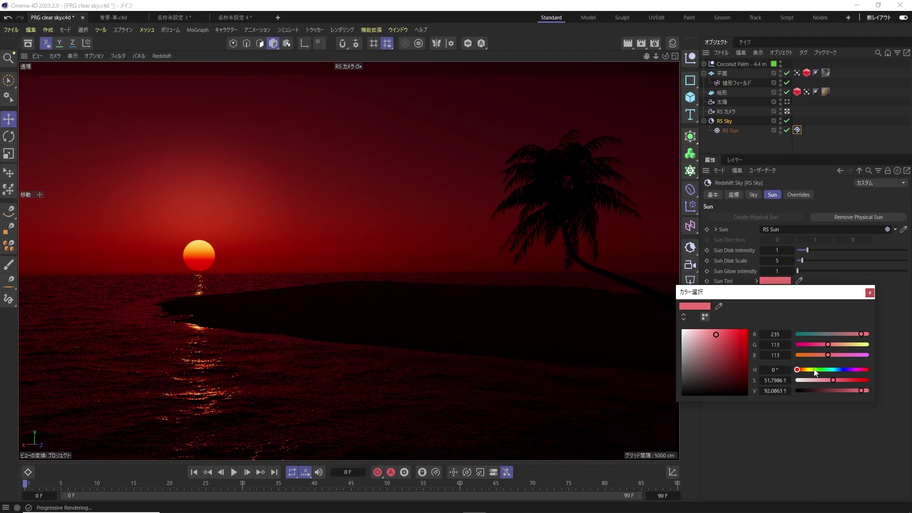
left_click(816, 369)
left_click(835, 370)
left_click(861, 370)
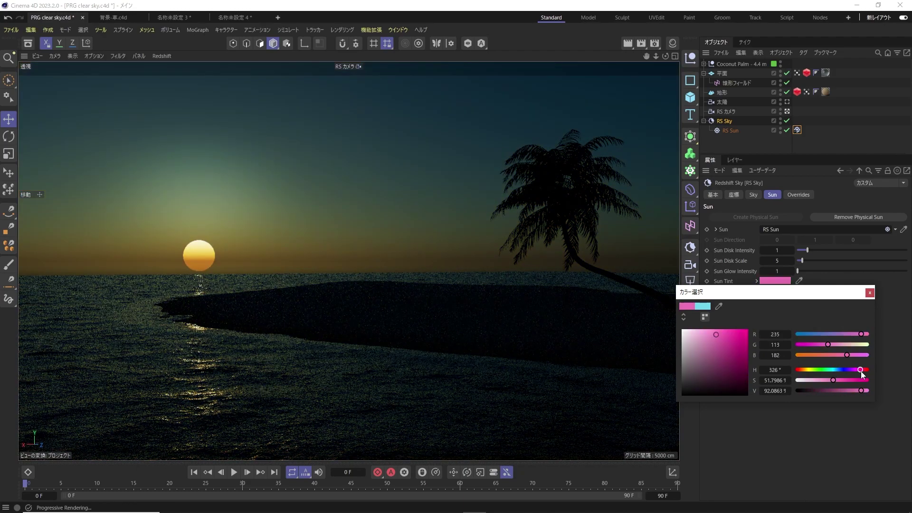
left_click(682, 330)
left_click(869, 292)
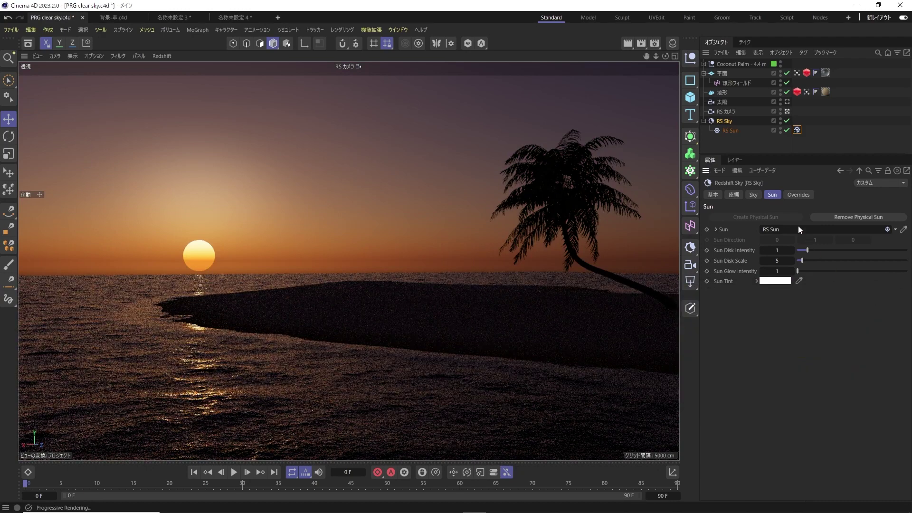
- Set the RS Sky's Turbidity to 3.133 and display its Sky and Sun parameters together
left_click(753, 195)
mouse_move(837, 277)
left_mouse_down()
mouse_move(864, 278)
mouse_move(802, 278)
mouse_move(828, 280)
left_mouse_up()
left_click(772, 195, "shift")
- Try a Red-Blue Shift of -0.405 in the RS Sky's color adjustment and reset the value
left_click(793, 343)
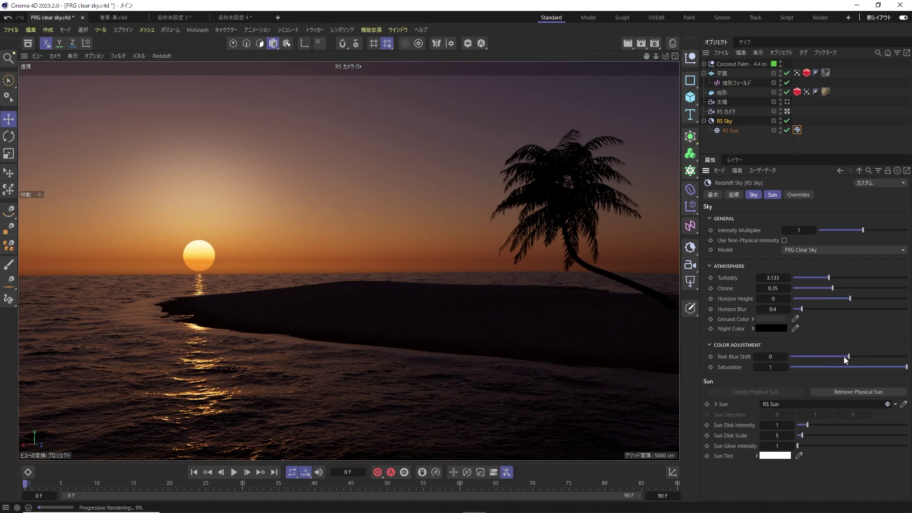
left_click_drag(852, 354, 855, 357)
left_click_drag(853, 358, 845, 357)
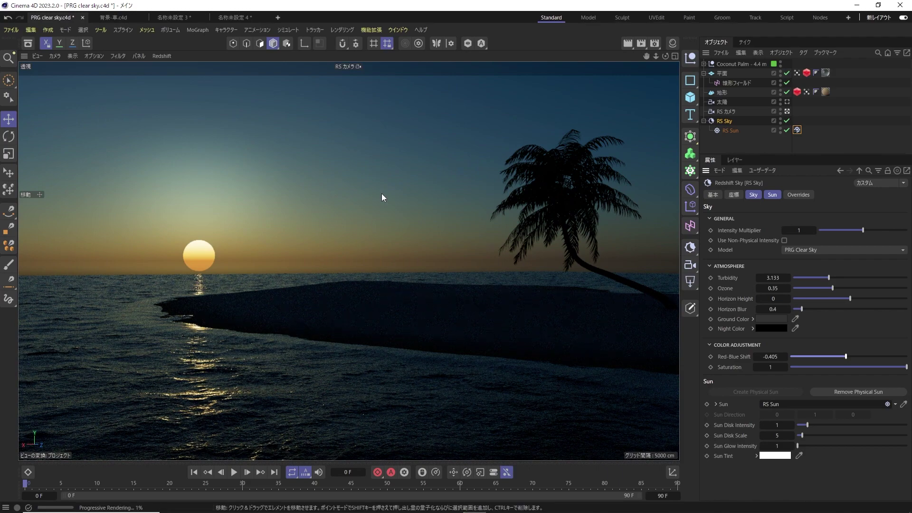
right_click(785, 357)
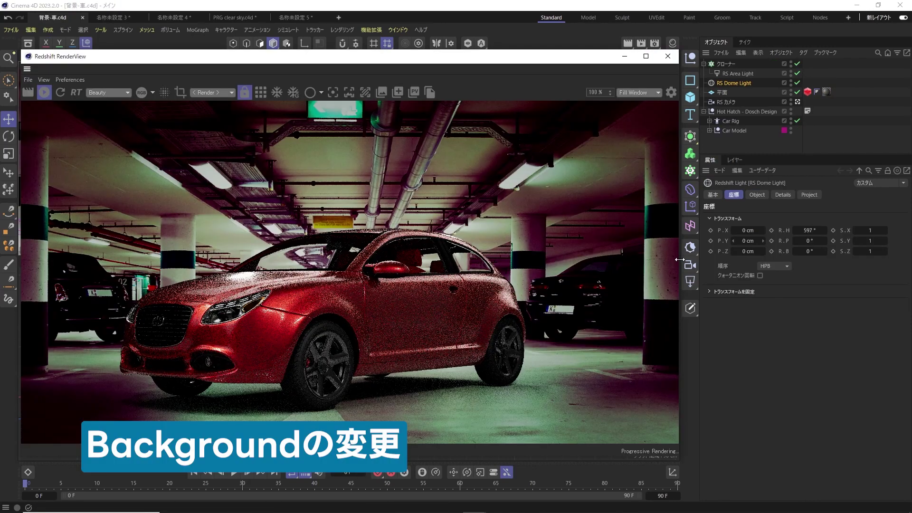
- Open the render settings and display the Background options of RS Post-Effects
left_click(654, 44)
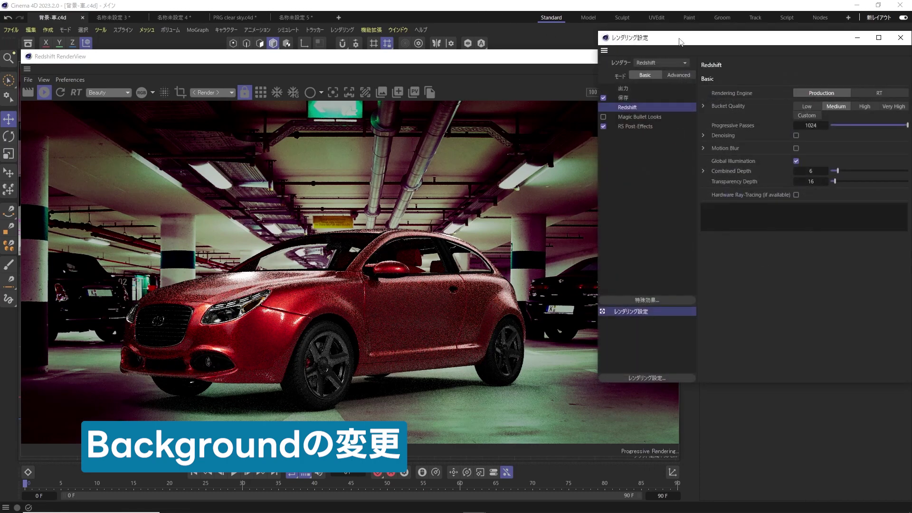
left_click_drag(680, 42, 399, 68)
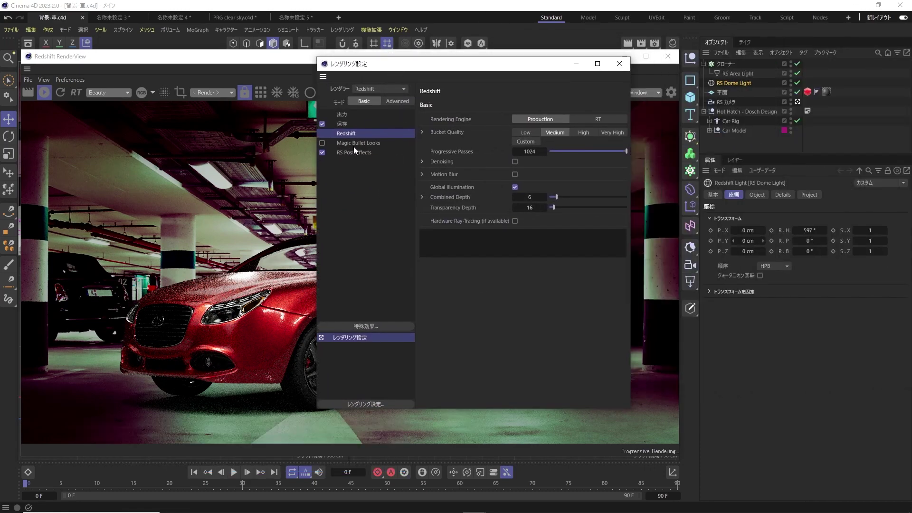
left_click(355, 152)
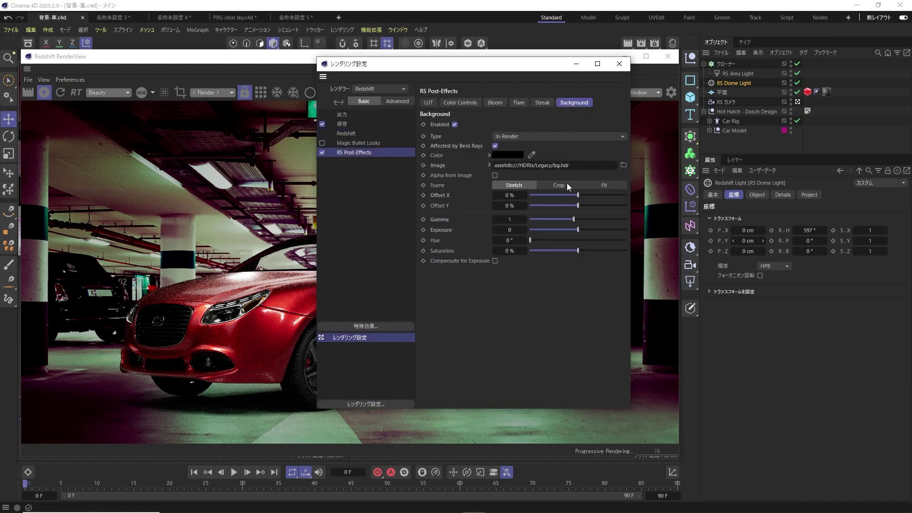
- Add another Redshift dome light, show its Object properties, and move the render settings aside to expose the car render
left_click(691, 282)
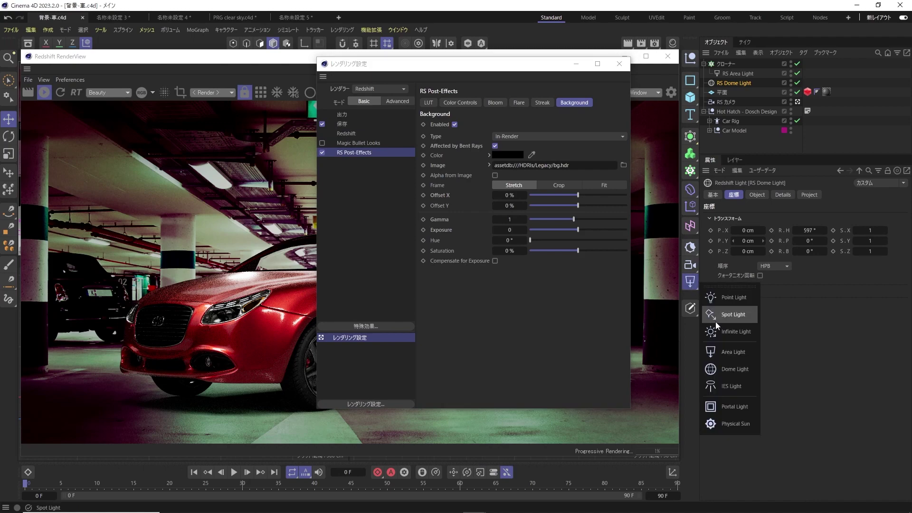
left_click(735, 369)
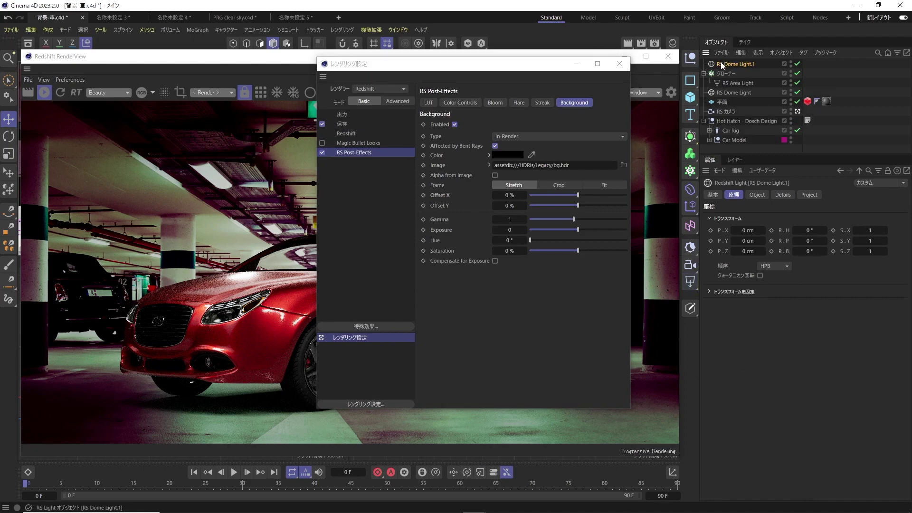
left_click(756, 197)
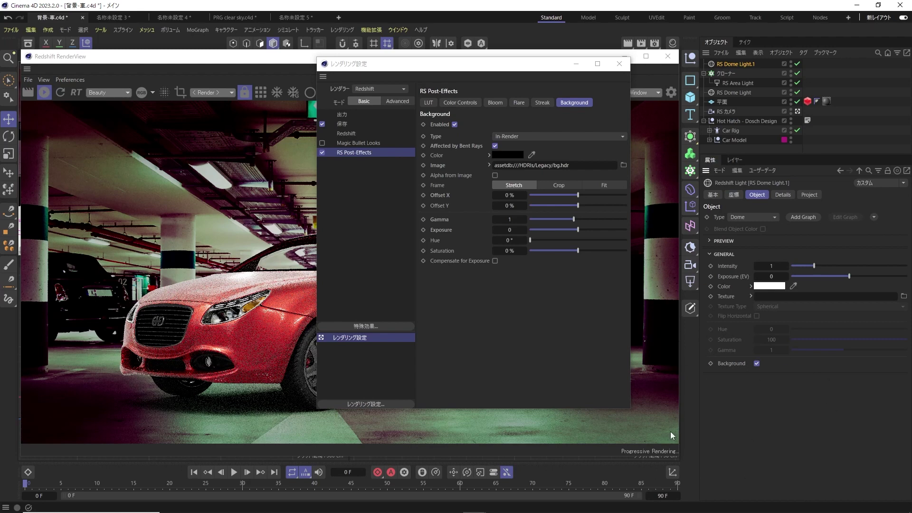
left_click_drag(428, 64, 659, 112)
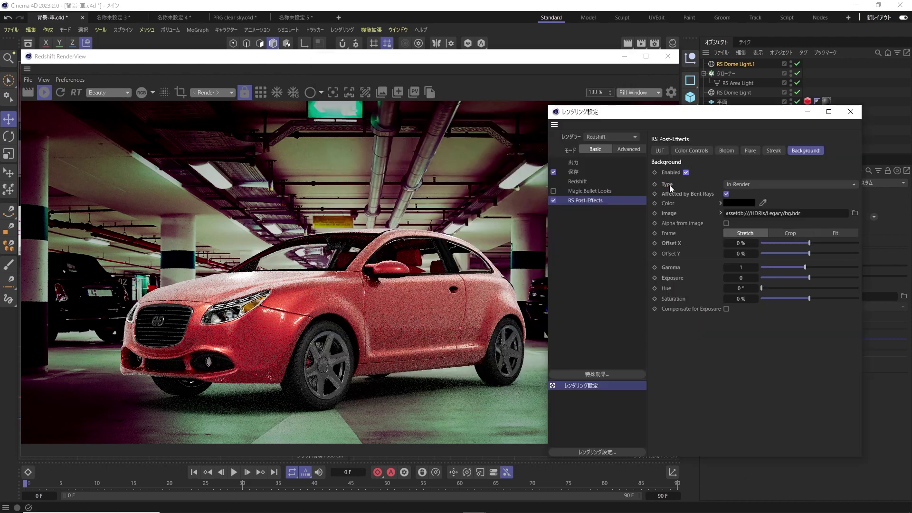
- Display the Background type options and try turning Affected by Bent Rays off and back on
left_click(763, 184)
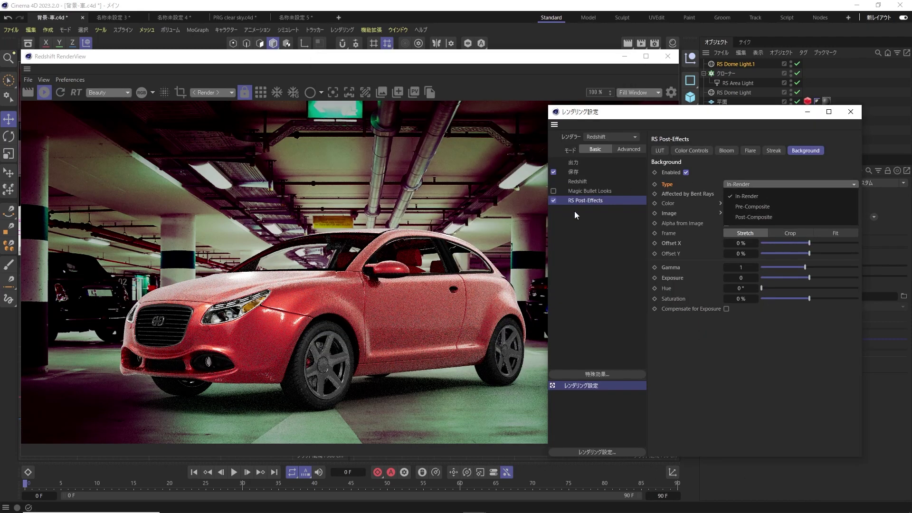
left_click(711, 168)
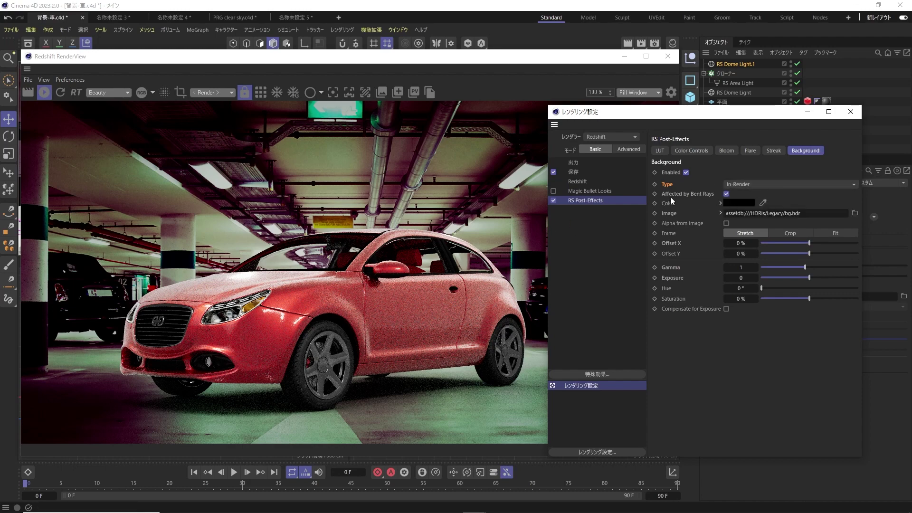
left_click(726, 195)
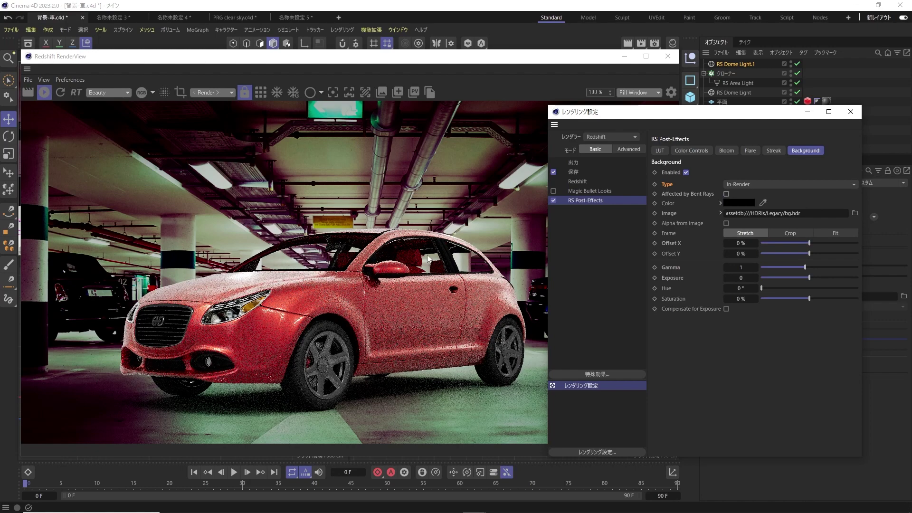
left_click(727, 194)
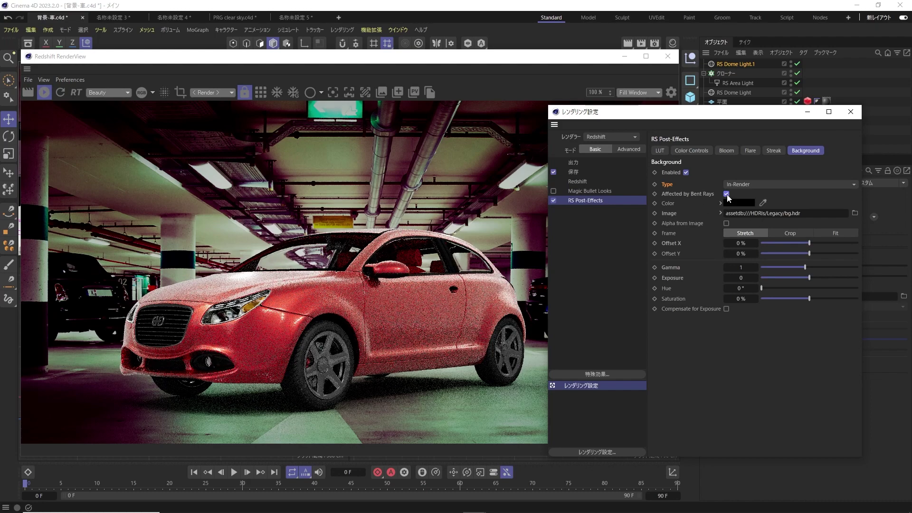
- Try the Pre-Composite background type on the car render and switch it to Post-Composite
left_click(741, 187)
left_click(748, 207)
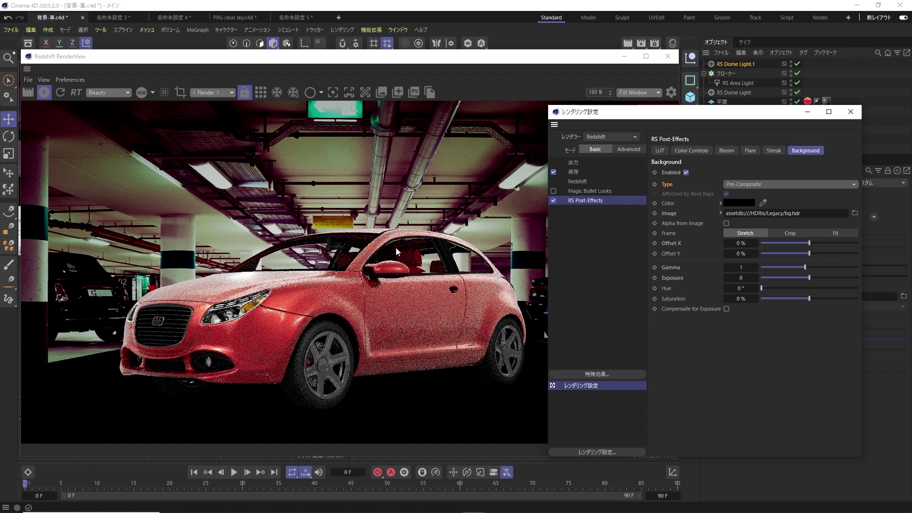
left_click(744, 185)
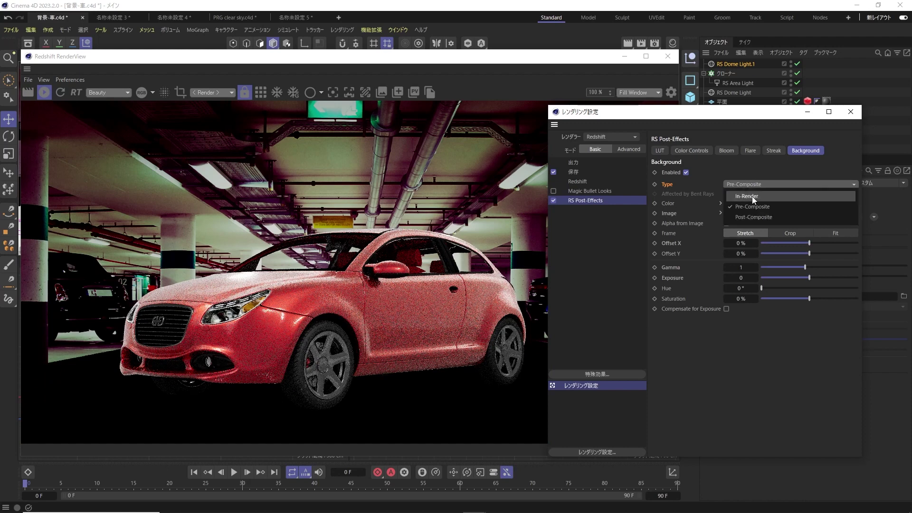
left_click(776, 214)
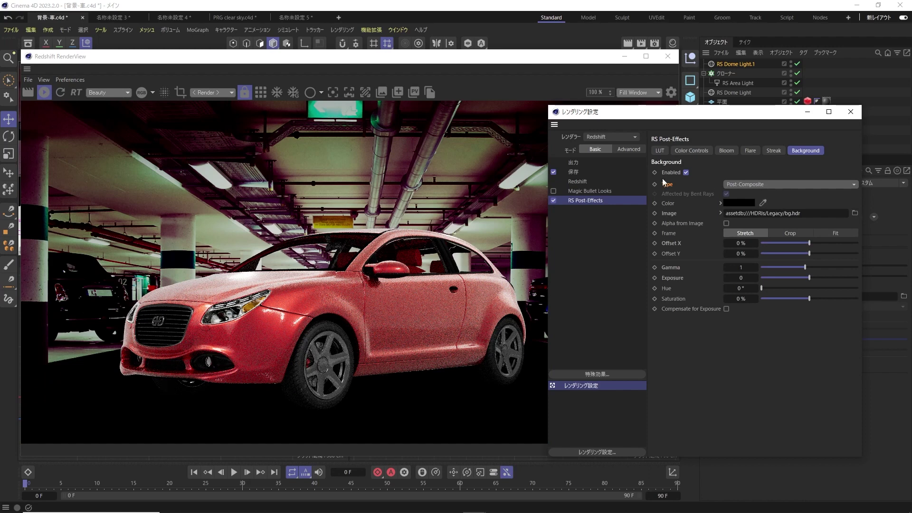
- Enable Bloom and compare the Pre-Composite and Post-Composite background types with the glow active, finishing on Post-Composite
left_click(726, 151)
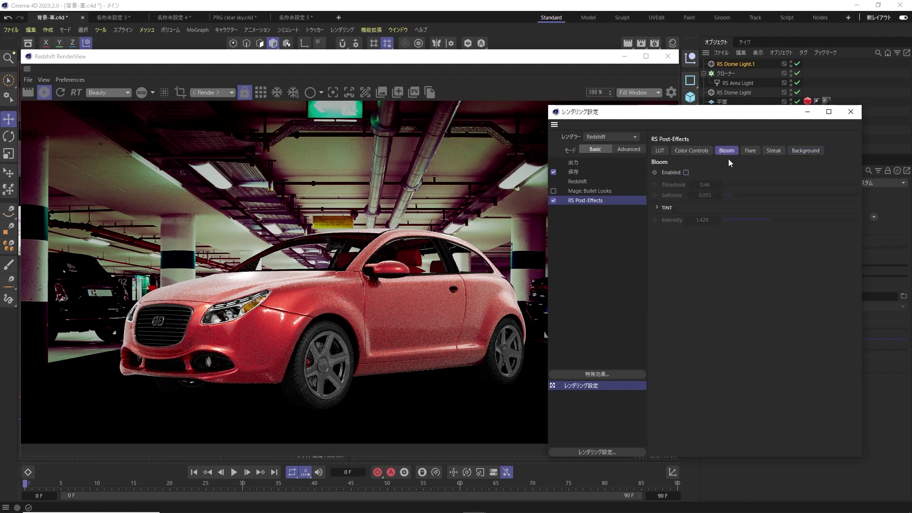
left_click(686, 172)
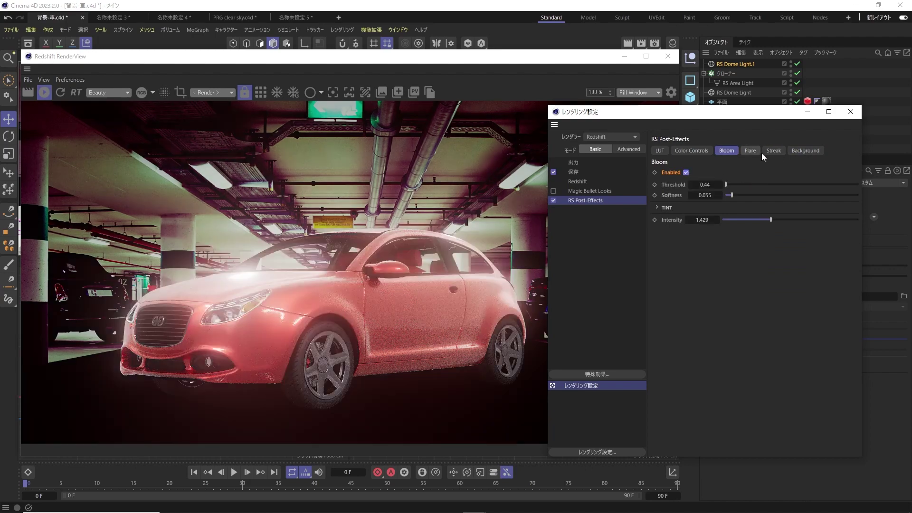
left_click(805, 150)
left_click(751, 187)
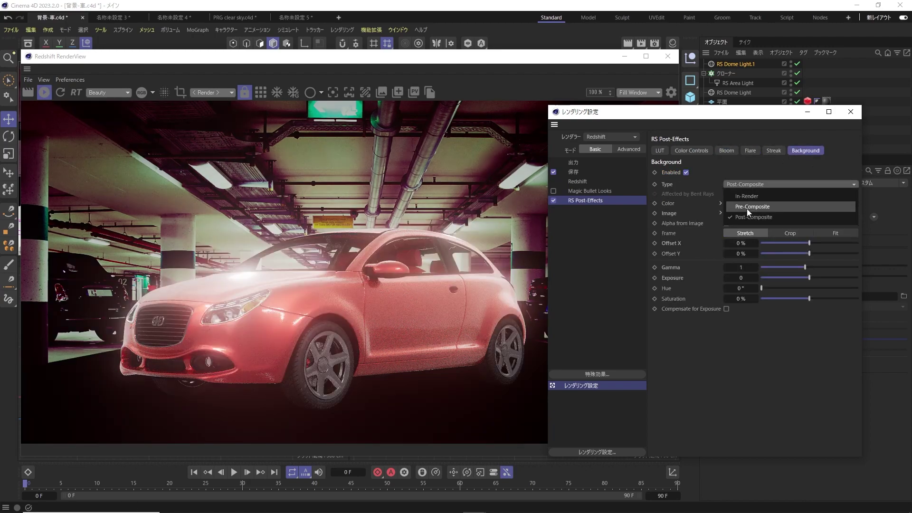
left_click(748, 207)
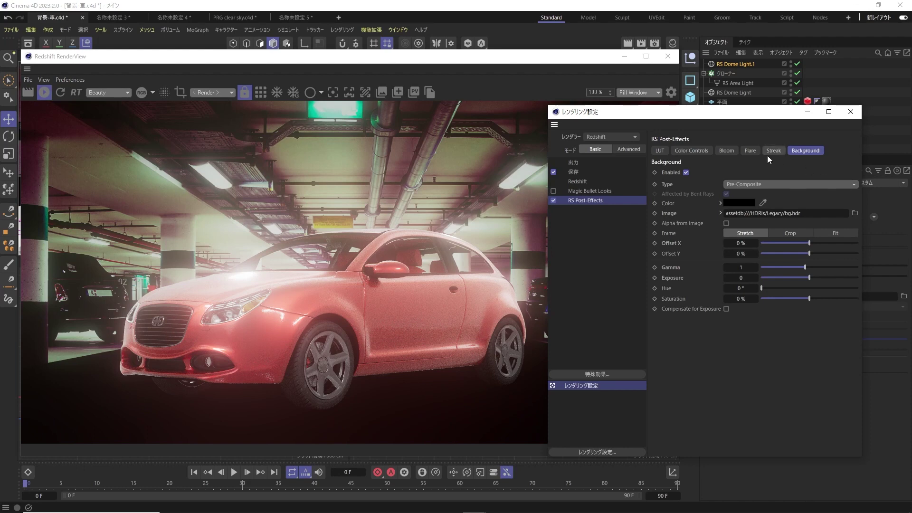
left_click(761, 184)
left_click(757, 215)
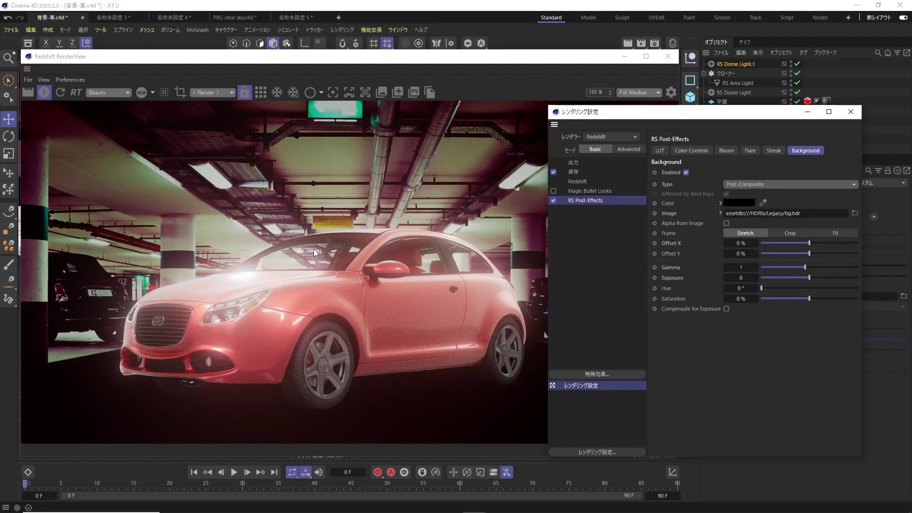
- Set the Background type to In-Render and remove the bg.hdr image from the background
left_click(757, 185)
left_click(755, 193)
key("Delete")
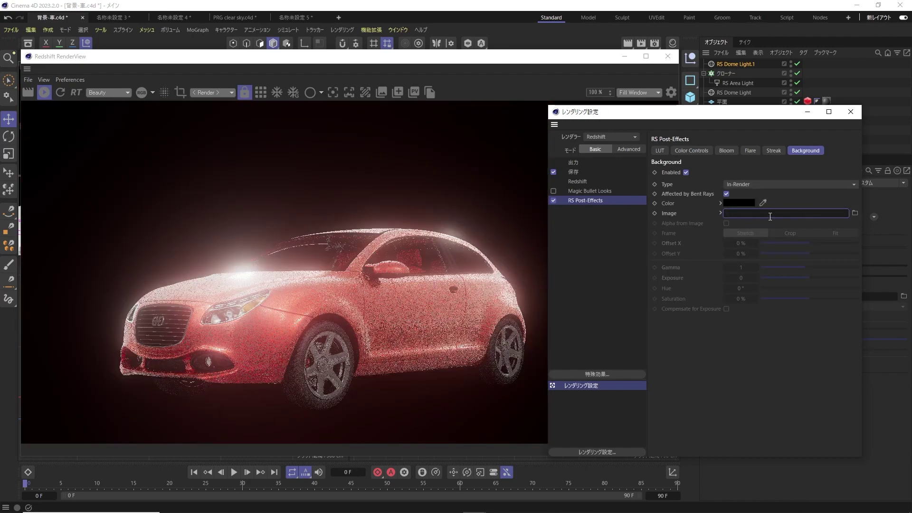
- Set the background color to a light blue with hue 195°, saturation 57% and value 100%
left_click(746, 201)
left_click(679, 263)
left_click(671, 251)
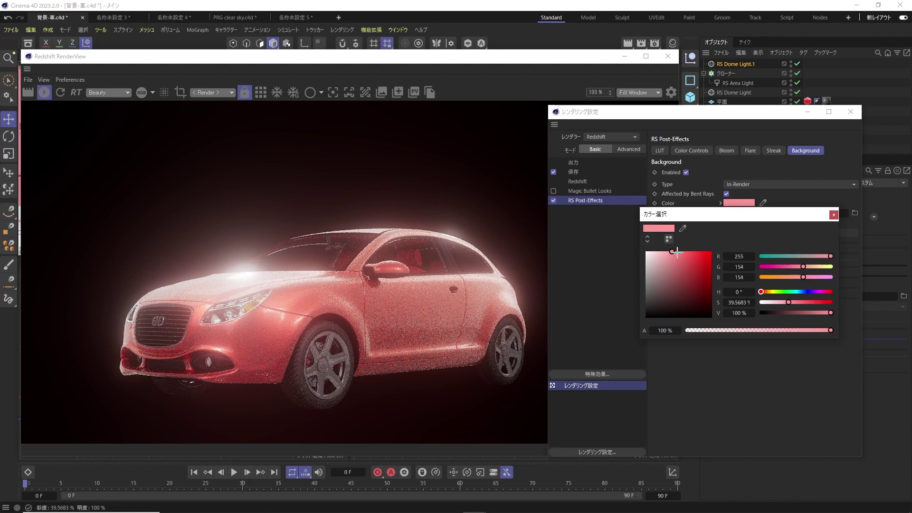
left_click(799, 291)
left_click(801, 302)
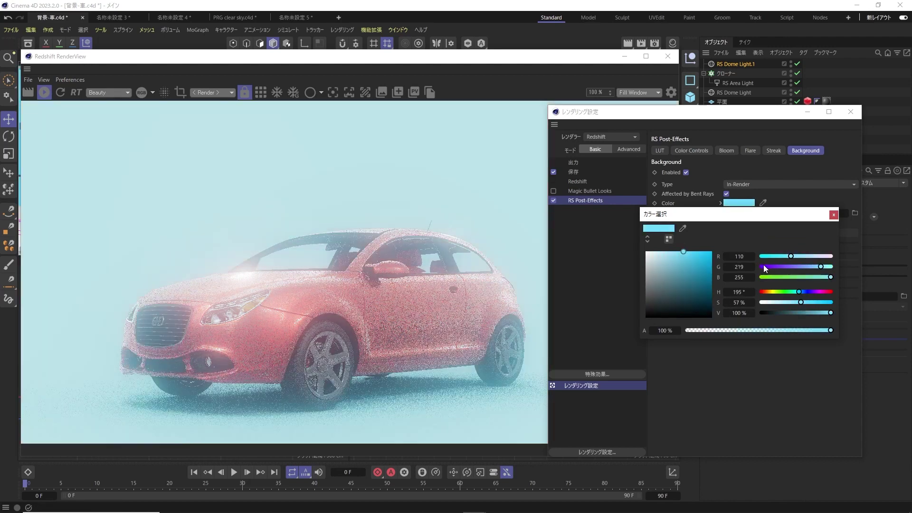
- Disable the Bloom post-effect and close the render settings
left_click(725, 150)
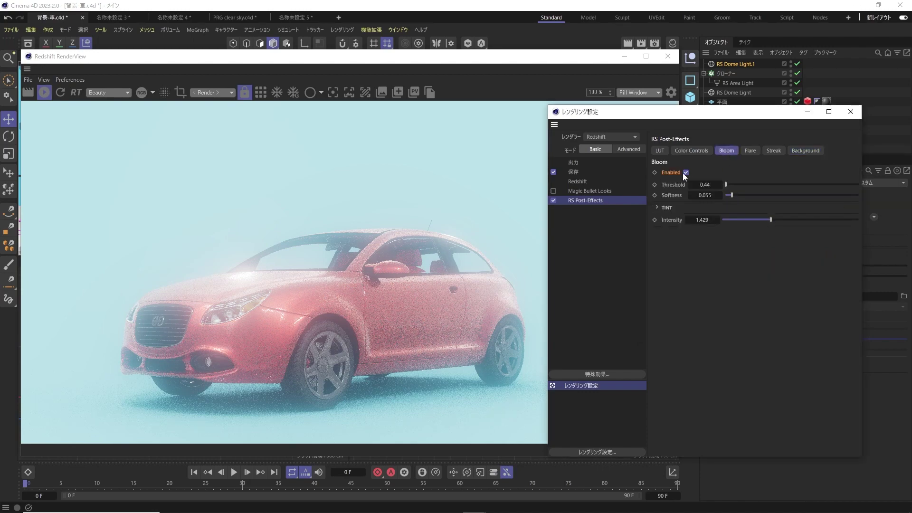
left_click(685, 173)
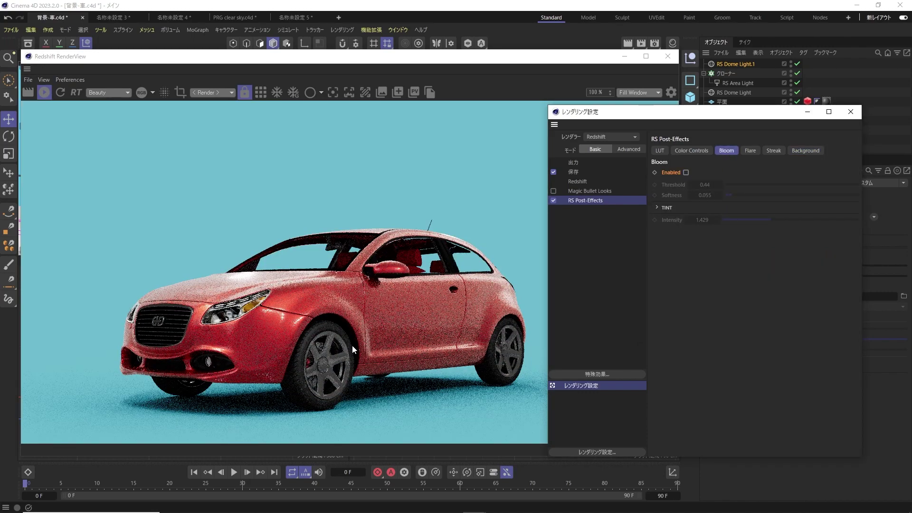
left_click(850, 111)
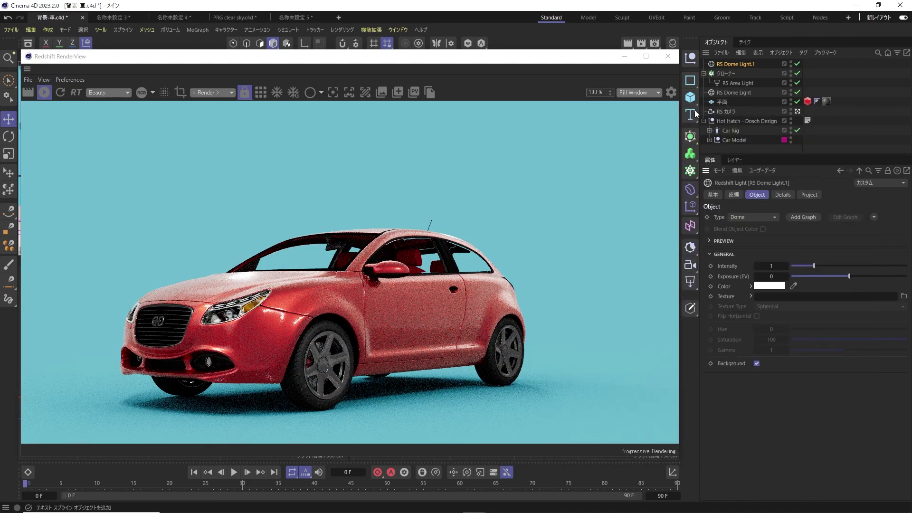
- Expand the global Background options in the RenderView's display settings and turn the background off and back on
left_click(673, 95)
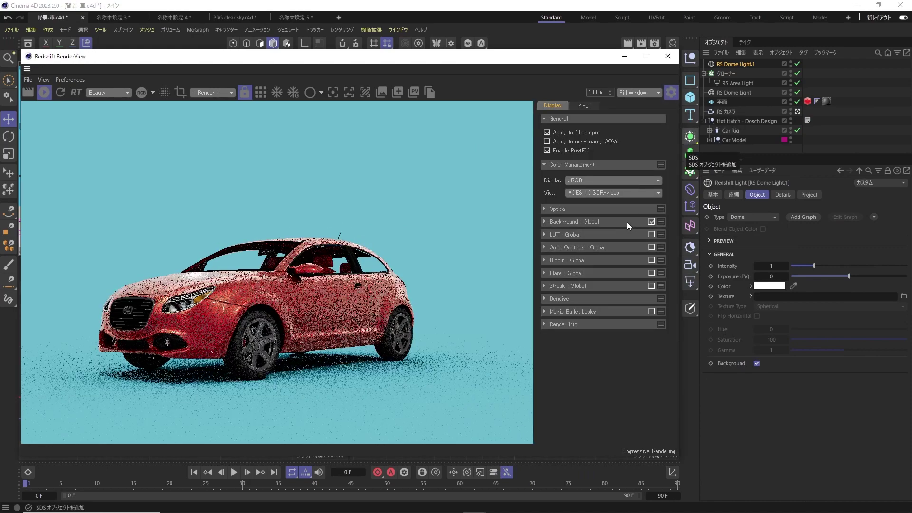
left_click(544, 221)
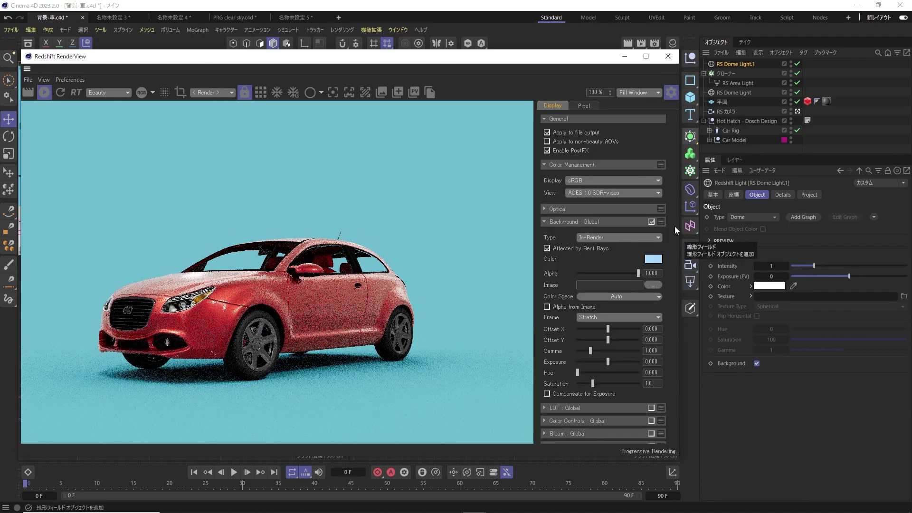
left_click(651, 222)
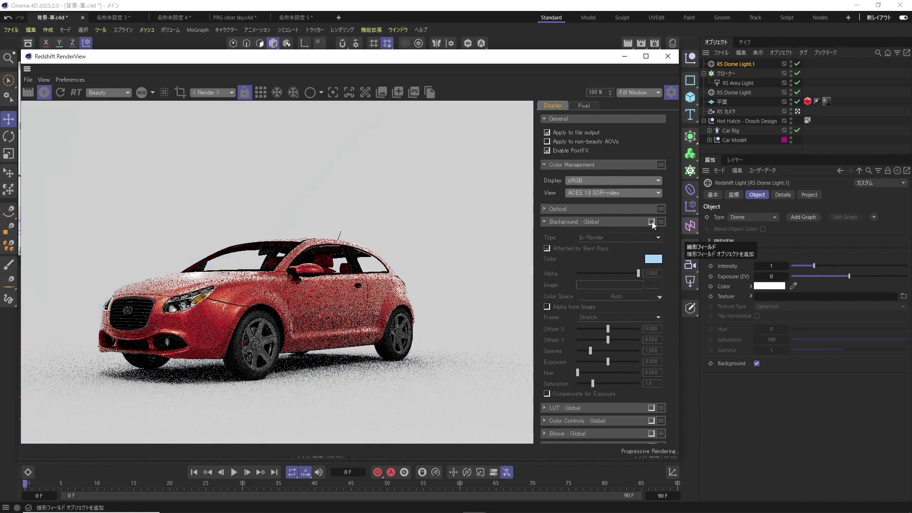
left_click(651, 222)
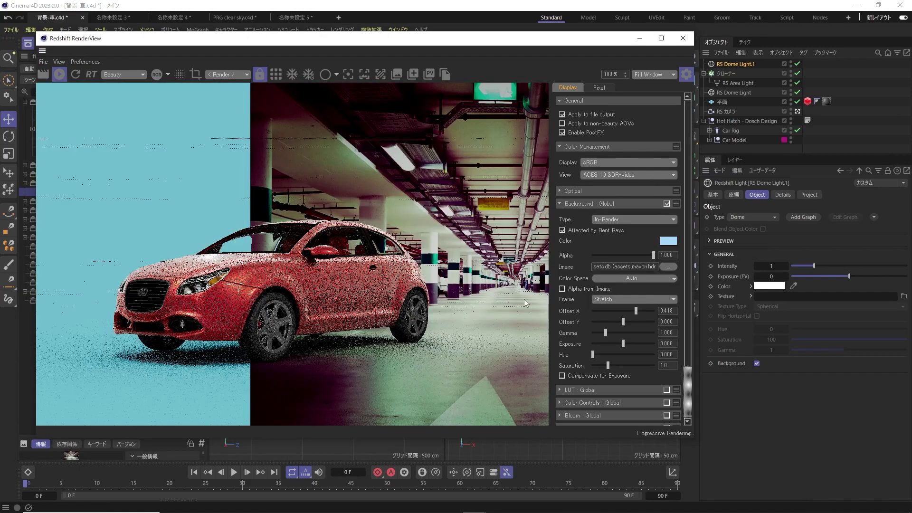
- Try shifting the background image vertically and reset Offset Y to 0
left_click_drag(623, 322, 631, 321)
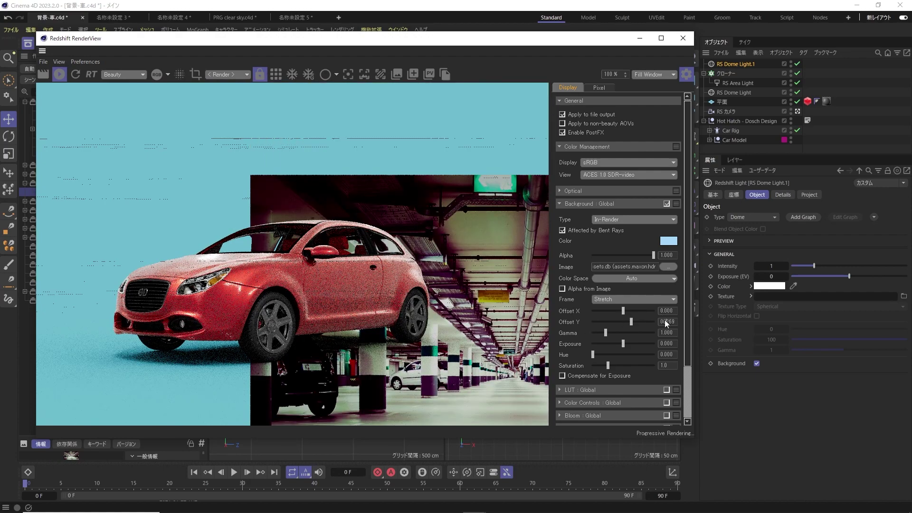
key("Tab")
type("0")
key("Return")
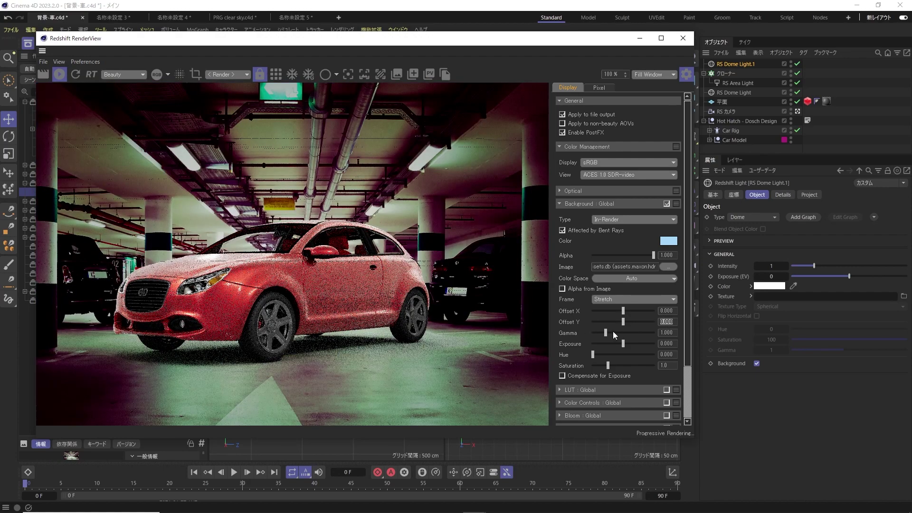
- Try lowering the background Gamma to about 0.68 and reset it to 1
left_click_drag(605, 333, 600, 332)
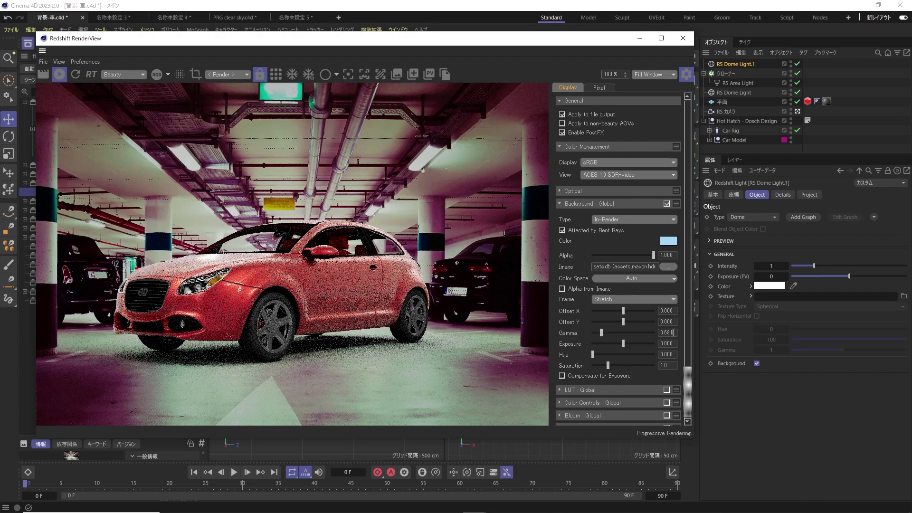
double_click(670, 333)
type("1")
key("Return")
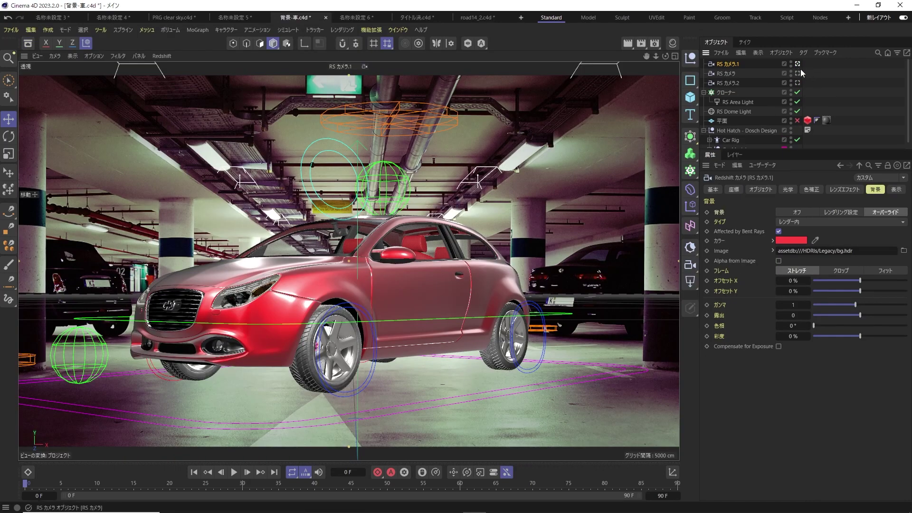
- View the scene through RS カメラ with its background override shown, and switch to RS カメラ.2
left_click(797, 73)
left_click(730, 73)
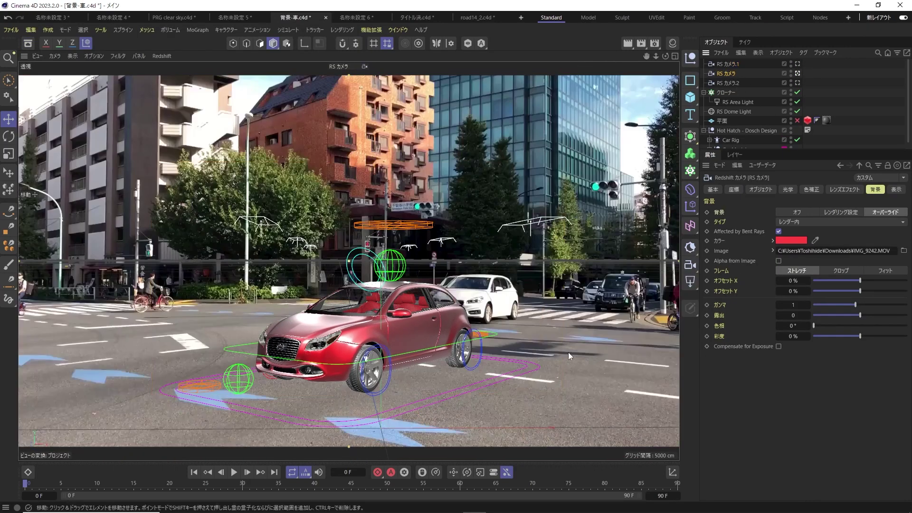
left_click(797, 82)
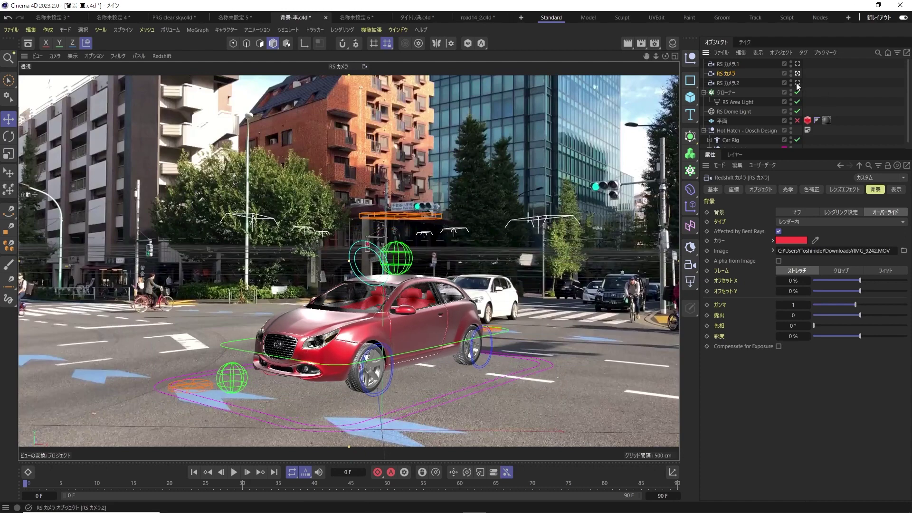
left_click(721, 83)
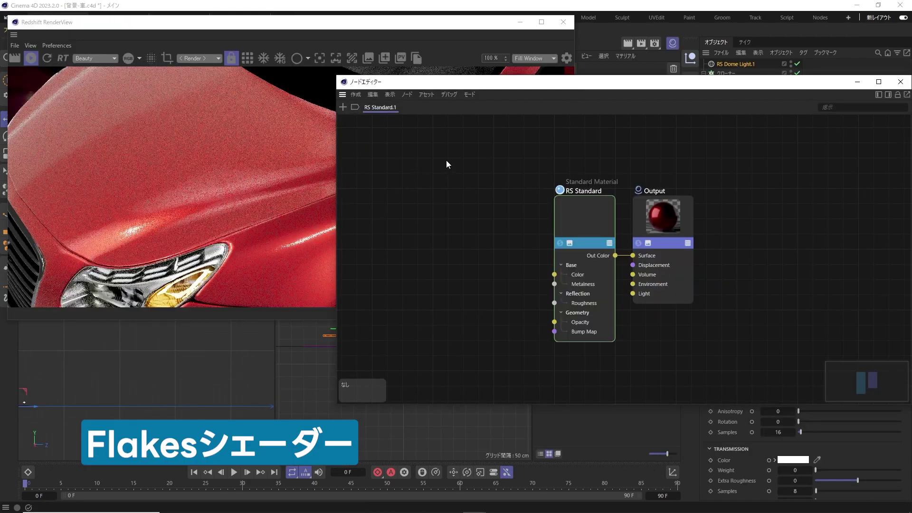
- Add a Flakes node to the car paint material and connect its Out Normal to RS Standard's Bump Map
key("space")
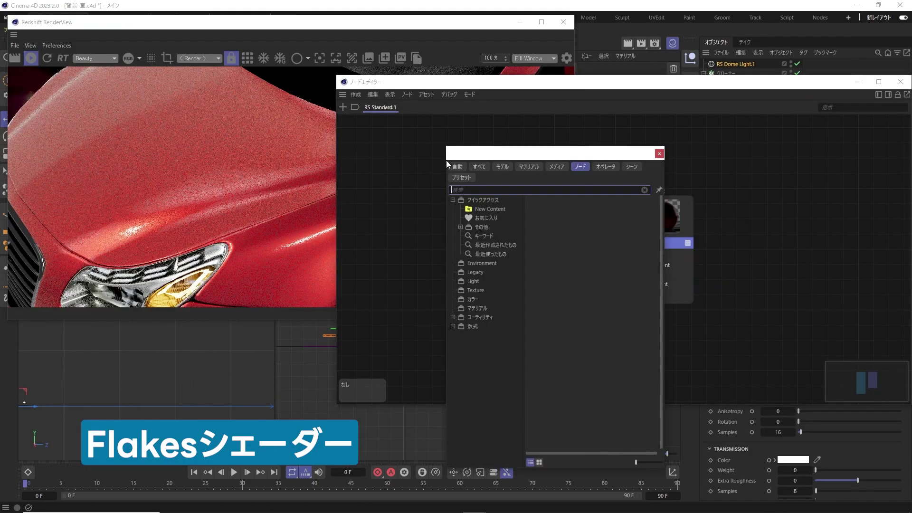
type("f")
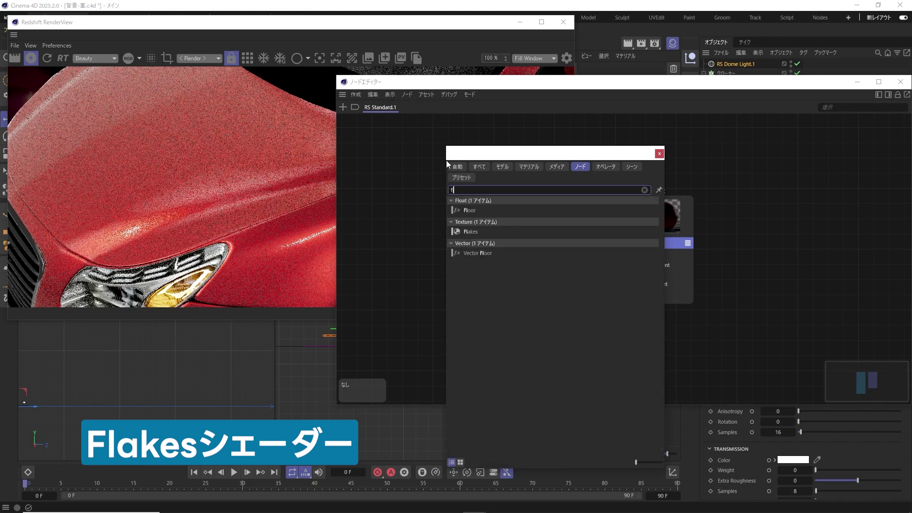
type("l")
double_click(469, 233)
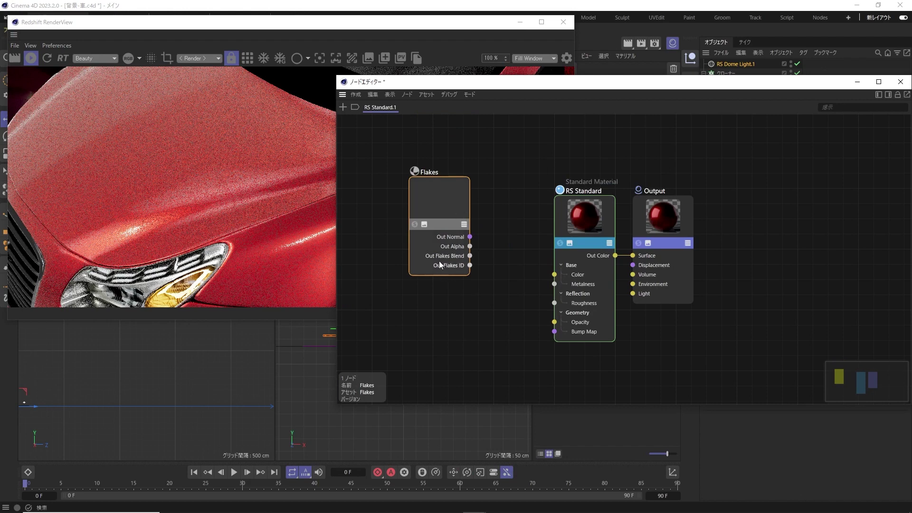
left_click_drag(469, 237, 554, 331)
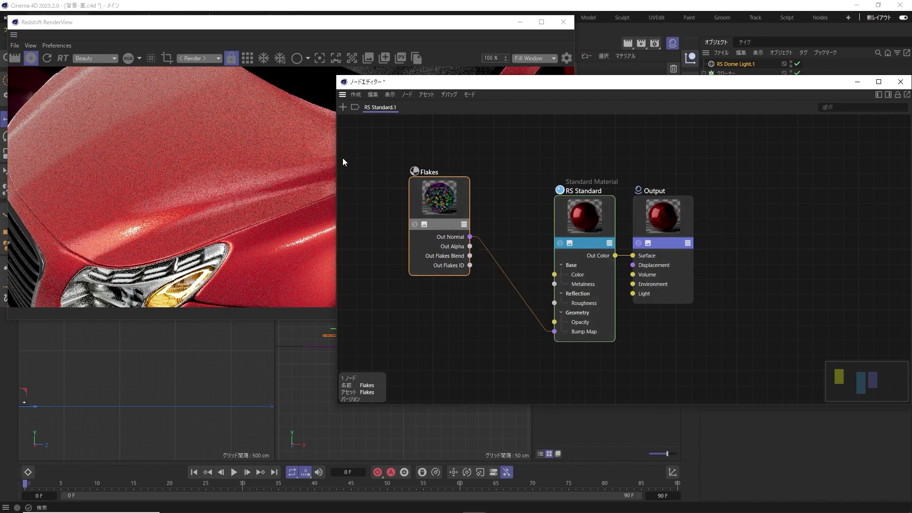
- Move the node editor to expose more of the car render and display the RS Standard node's Base Properties
left_click_drag(451, 83, 427, 94)
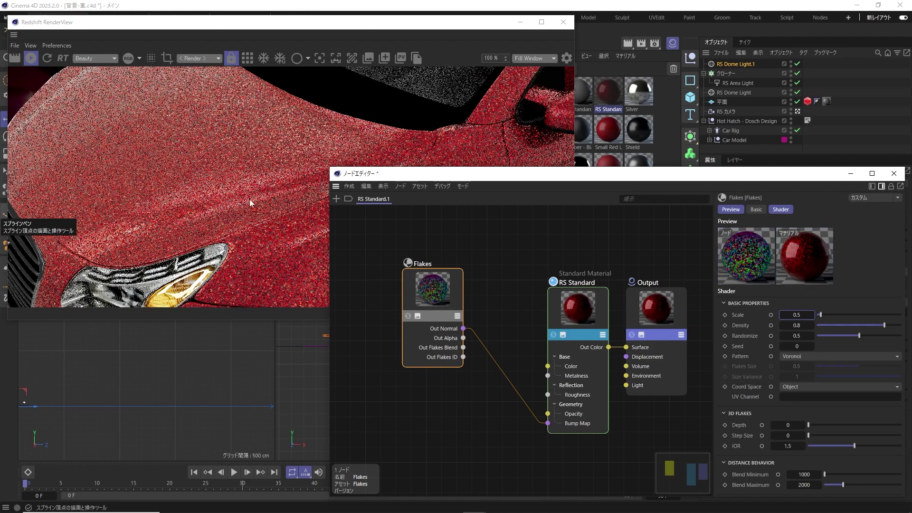
left_click(577, 308)
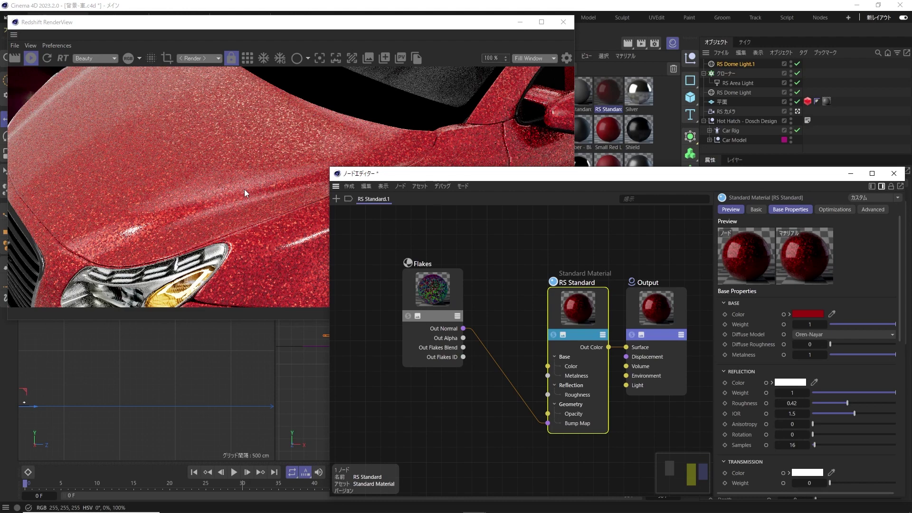
- Set the reflection Roughness of the car paint's RS Standard node to 0.6
double_click(791, 403)
type("0.6")
key("Return")
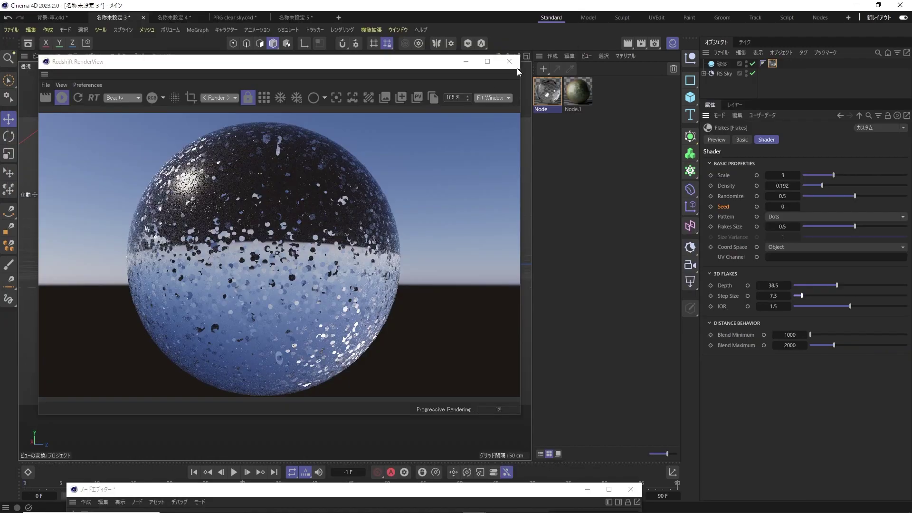
- Move the render view clear of the viewport navigation controls and orbit the camera around the flake sphere
left_click_drag(424, 72, 422, 86)
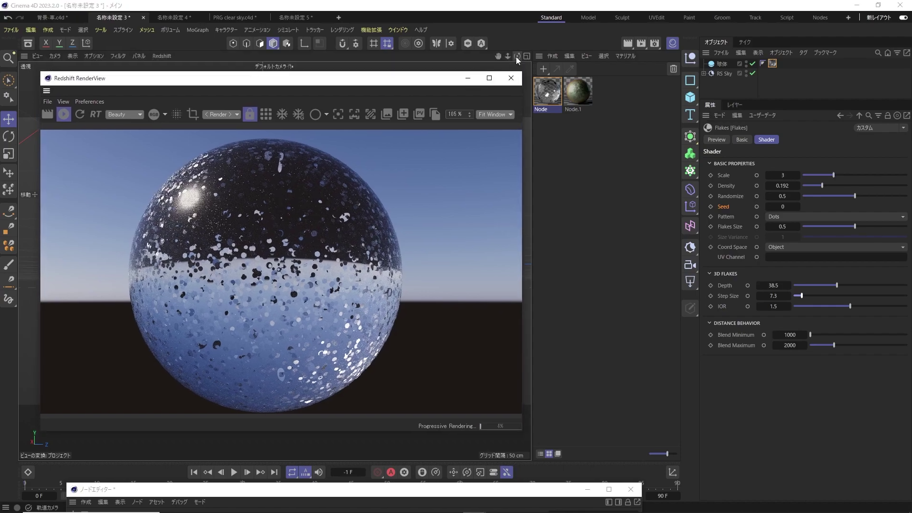
left_click_drag(517, 56, 386, 315)
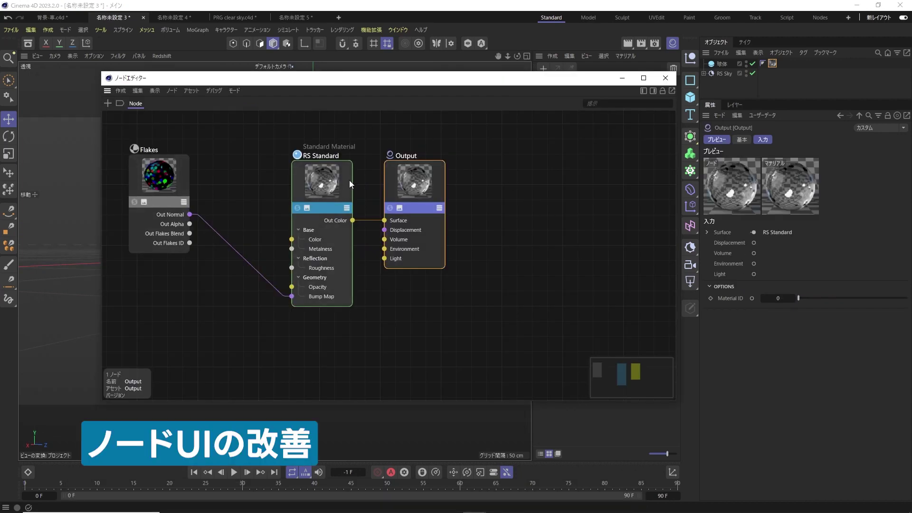
- Show the attributes inside the node editor and compare the settings of the RS Standard, Output and Flakes nodes there
left_click(350, 184)
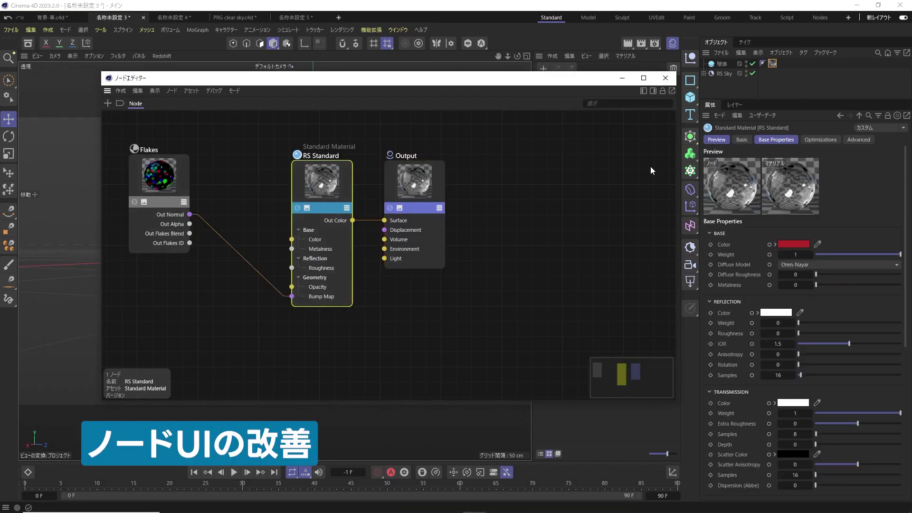
left_click(654, 91)
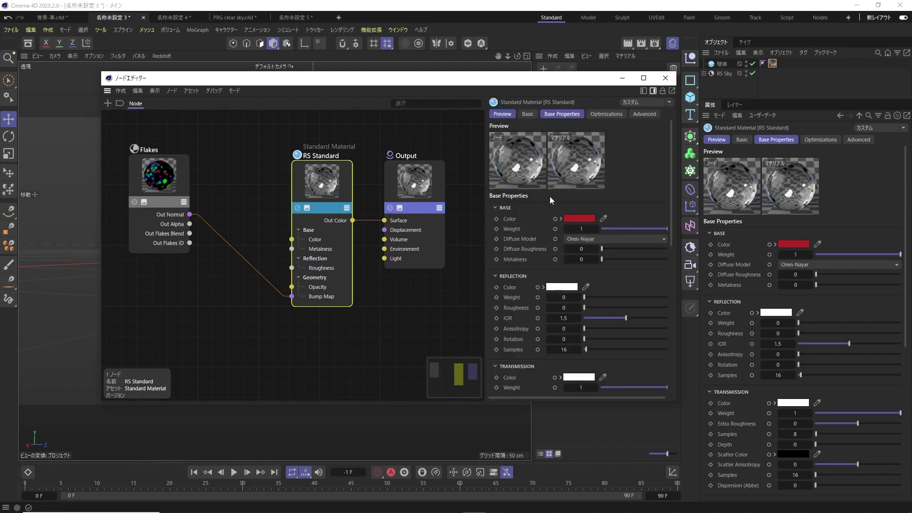
left_click(179, 172)
left_click(351, 183)
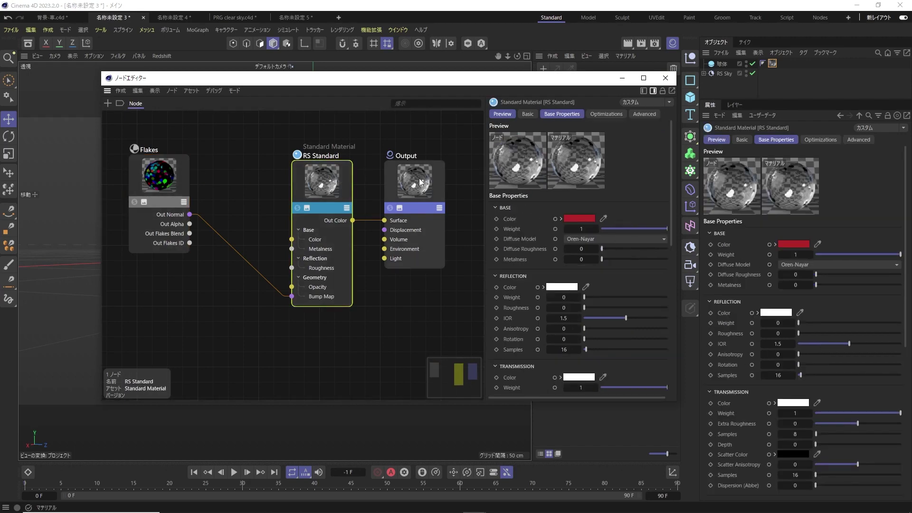
left_click(420, 182)
left_click(306, 179)
left_click(178, 174)
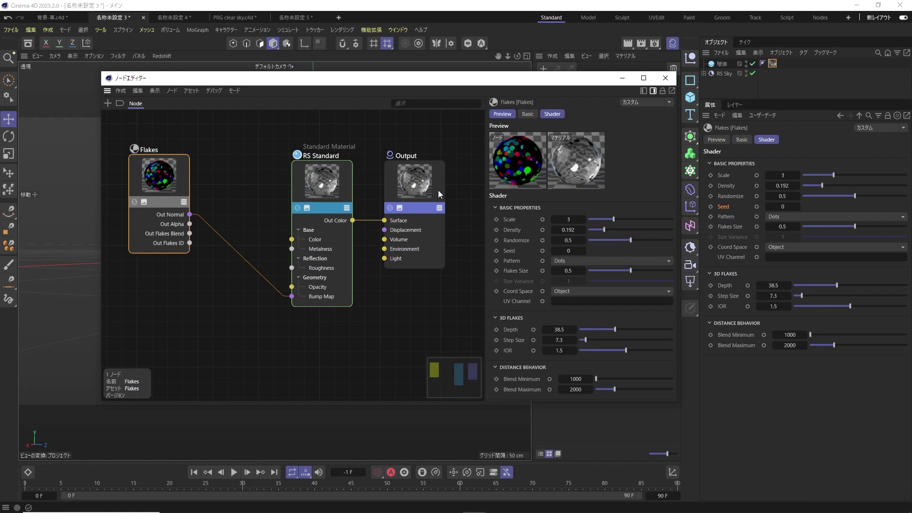
- Change the RS Standard node's Base Color to green from within the node editor
left_click(342, 185)
left_click(578, 218)
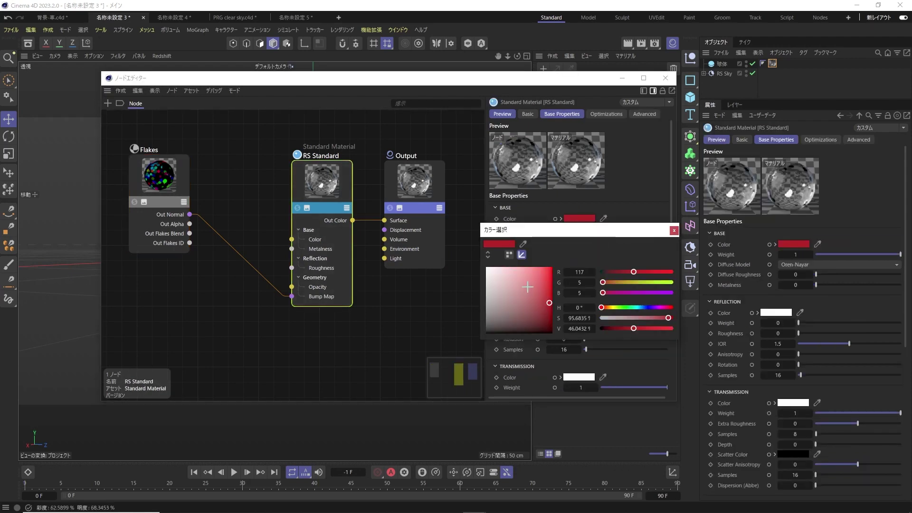
left_click(628, 307)
left_click(674, 230)
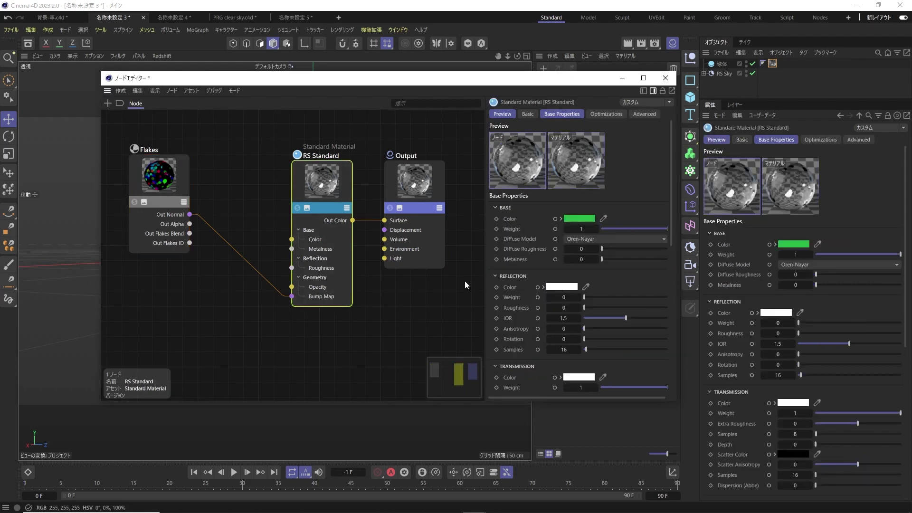
- Show the asset list inside the node editor and browse the nodes in the Legacy category
left_click(648, 92)
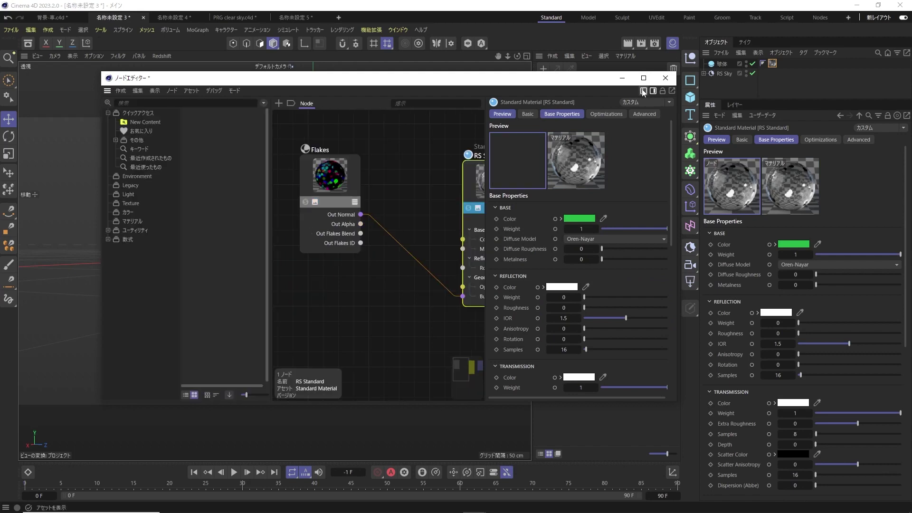
left_click(147, 186)
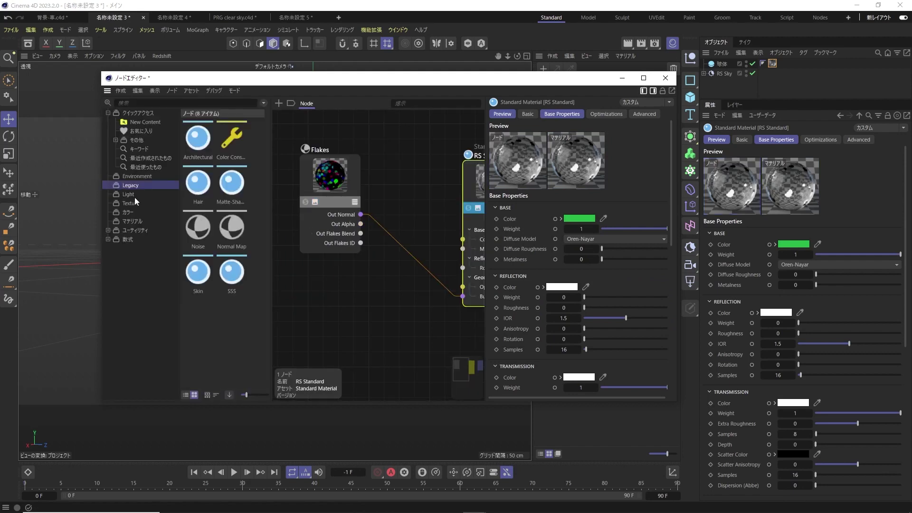